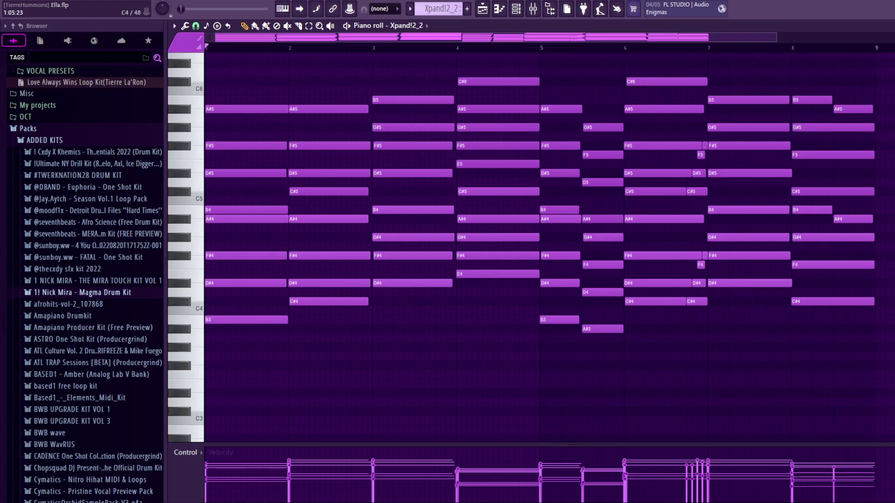
Draw a one-bar chord at bar 10 using the notes E4, G#4, B4 and D#5.
{"action": "left_click_drag", "start_coordinate": [560, 86], "coordinate": [609, 380]}
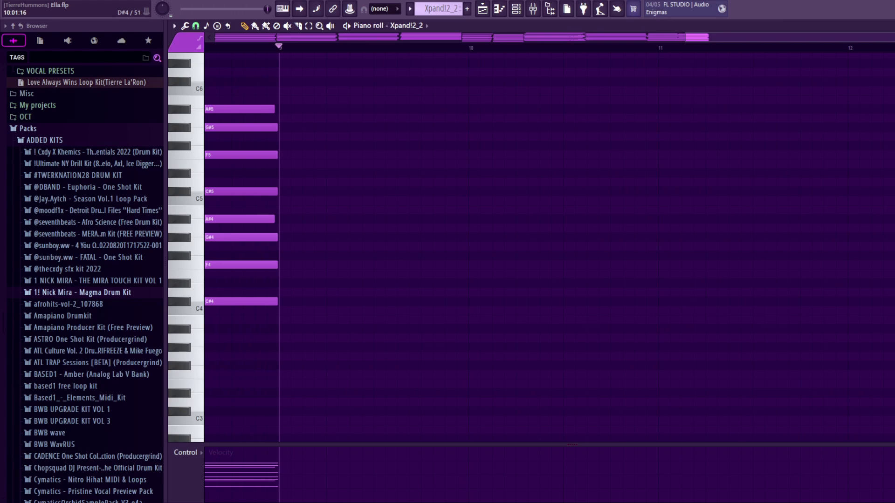
{"action": "left_click", "coordinate": [472, 274]}
{"action": "left_click_drag", "start_coordinate": [490, 274], "coordinate": [657, 274]}
{"action": "left_click", "coordinate": [471, 237]}
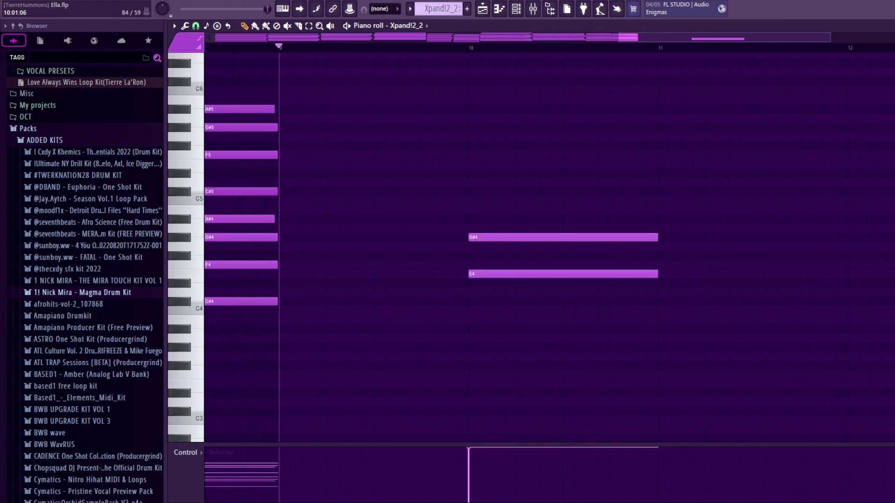
{"action": "left_click", "coordinate": [472, 210]}
{"action": "left_click", "coordinate": [472, 173]}
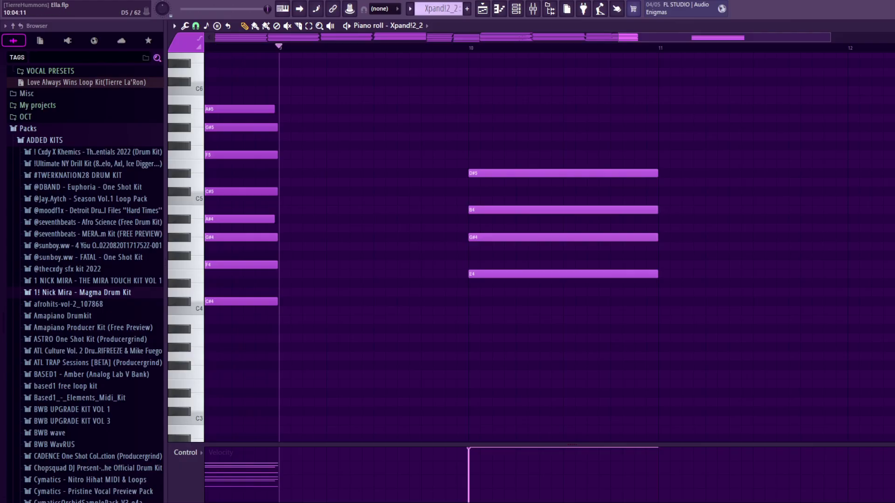
Duplicate the bar 10 chord into bar 11, raise the copy's lowest note to F#4, and play it back.
{"action": "left_click_drag", "start_coordinate": [495, 123], "coordinate": [582, 380]}
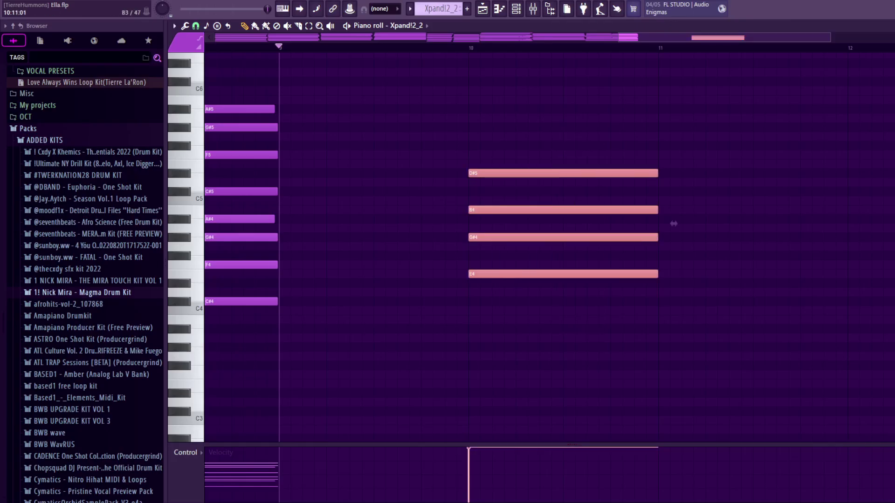
{"action": "key", "text": "ctrl+b"}
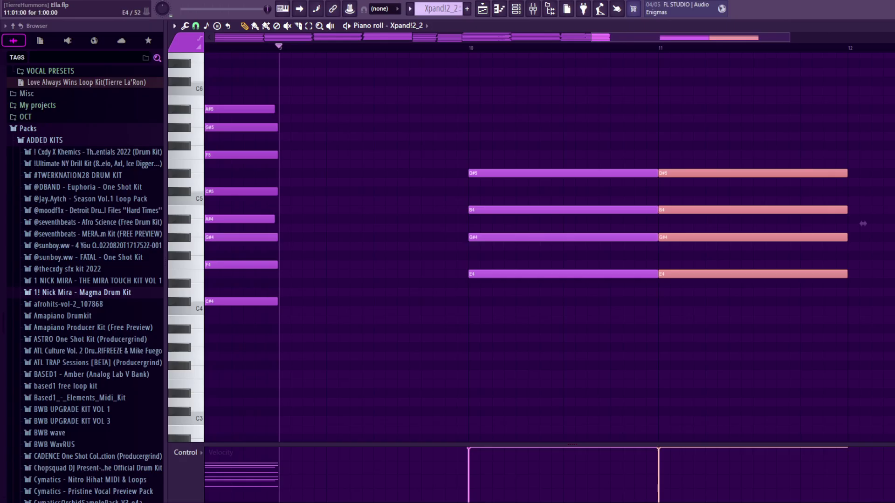
{"action": "left_click", "coordinate": [704, 274]}
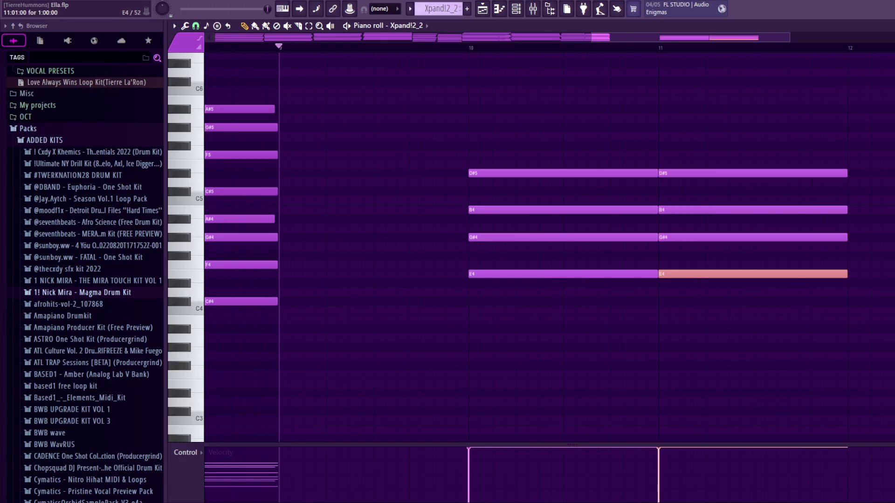
{"action": "key", "text": "shift+Up"}
{"action": "key", "text": "shift+Up"}
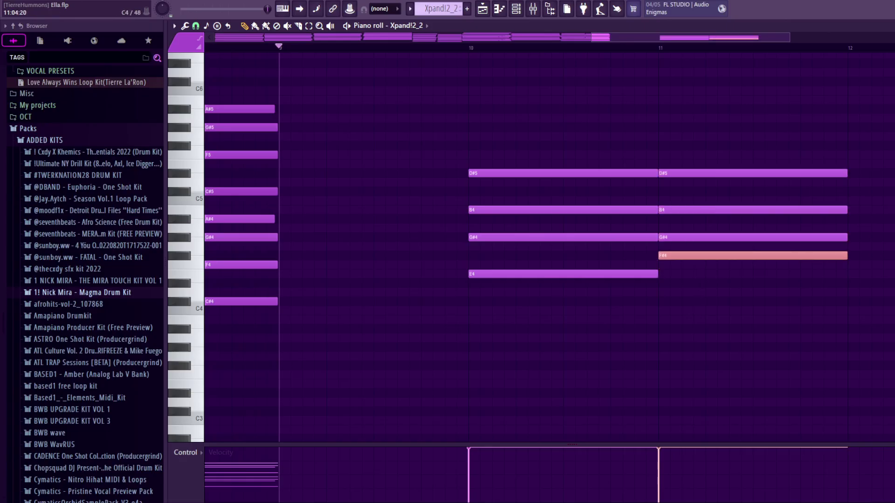
{"action": "scroll", "coordinate": [549, 247], "scroll_direction": "right", "scroll_amount": 2}
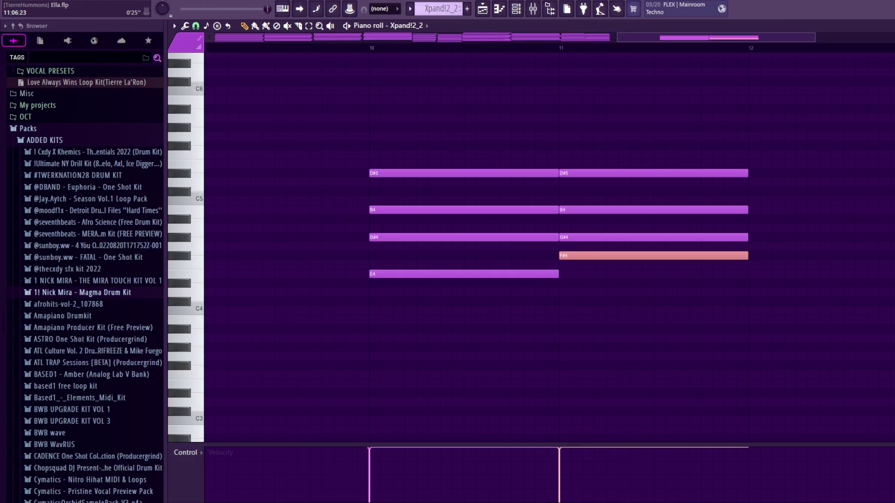
{"action": "key", "text": "space"}
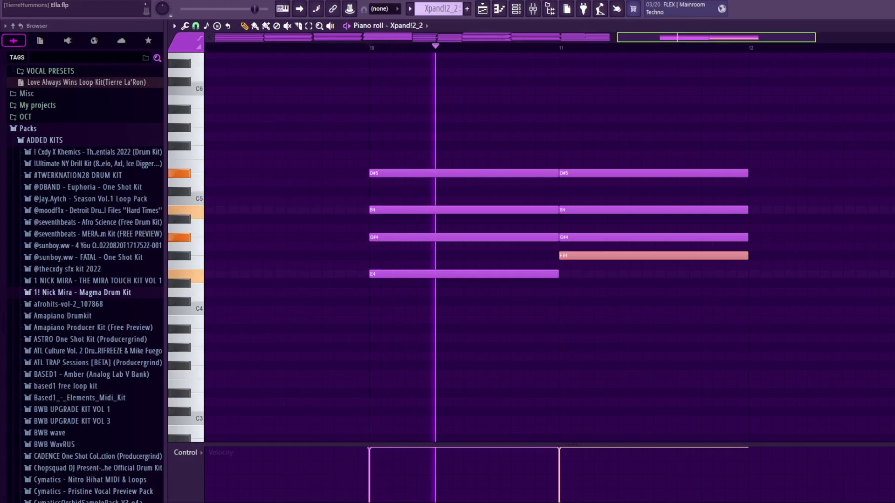
Lower the bar 12 chord's F5 to E5, raise its A#4 to B4, and audition the chord.
{"action": "scroll", "coordinate": [782, 145], "scroll_direction": "right", "scroll_amount": 1}
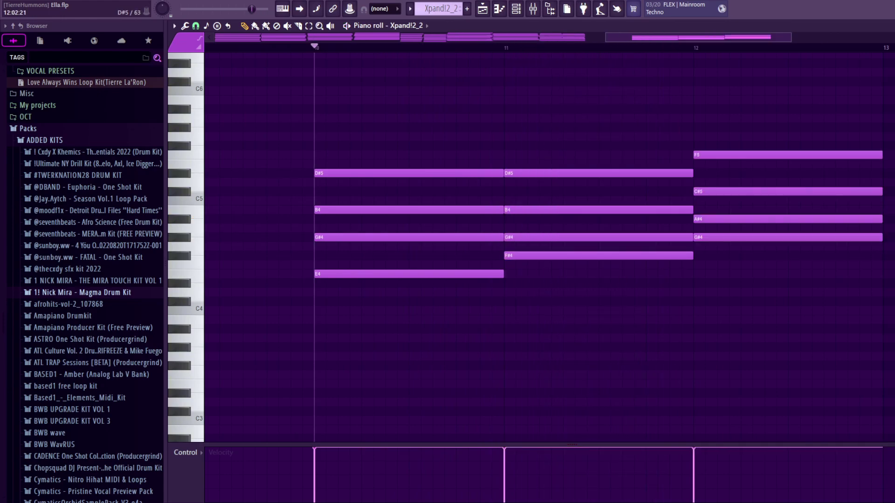
{"action": "left_click_drag", "start_coordinate": [708, 155], "coordinate": [707, 165]}
{"action": "key", "text": "space"}
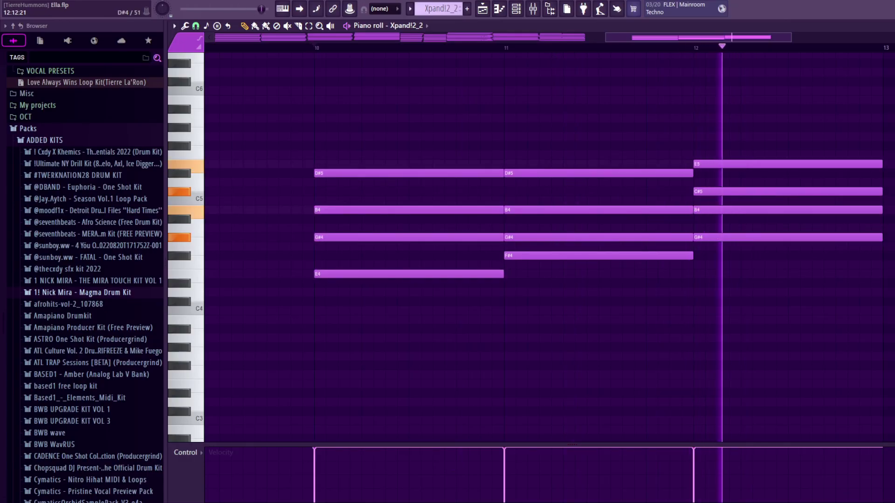
Duplicate the bar 12 chord into bar 13, lower the copy's G#4 to F#4 and B4 to A#4, and audition it.
{"action": "left_click_drag", "start_coordinate": [791, 37], "coordinate": [864, 37]}
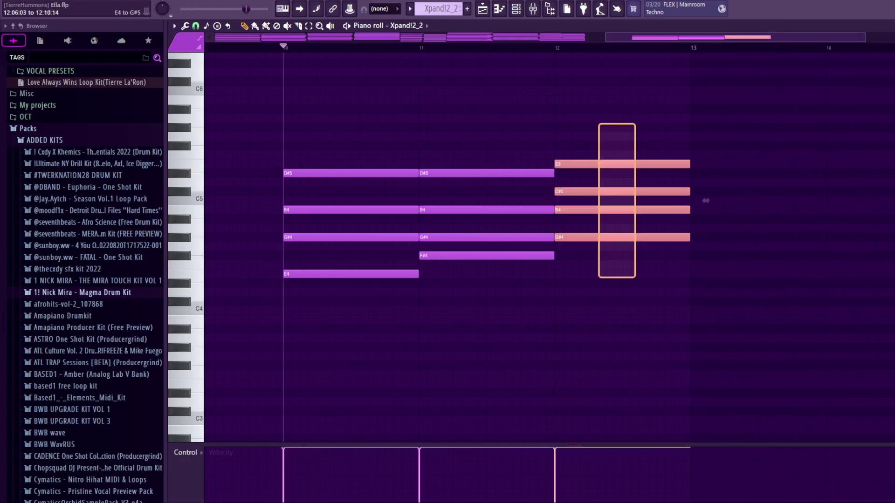
{"action": "key", "text": "ctrl+b"}
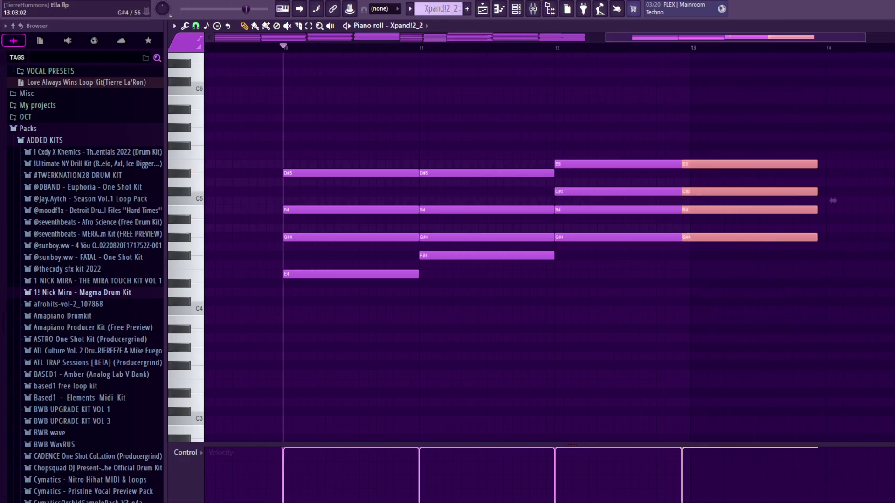
{"action": "left_click", "coordinate": [722, 237]}
{"action": "key", "text": "Down"}
{"action": "key", "text": "Down"}
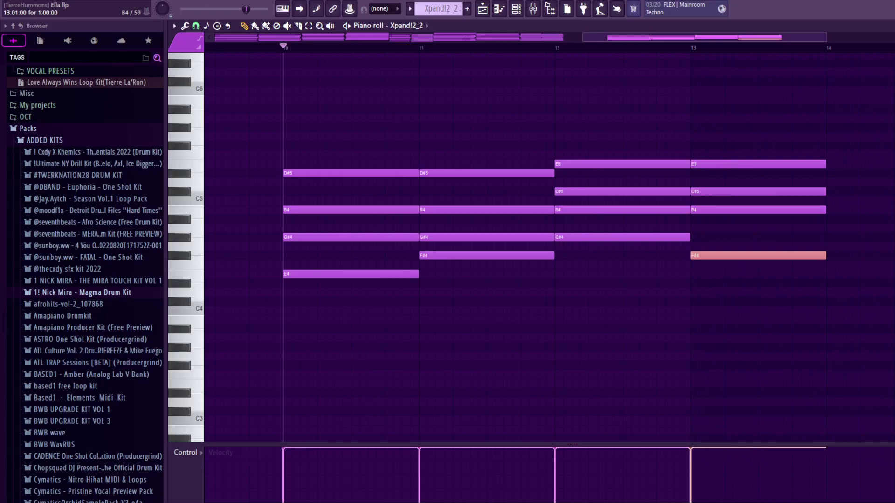
{"action": "left_click_drag", "start_coordinate": [722, 210], "coordinate": [722, 218]}
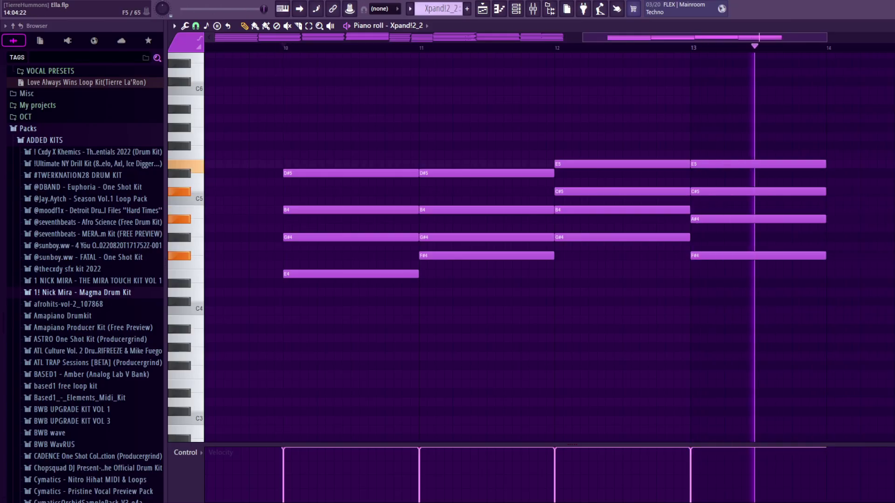
{"action": "key", "text": "space"}
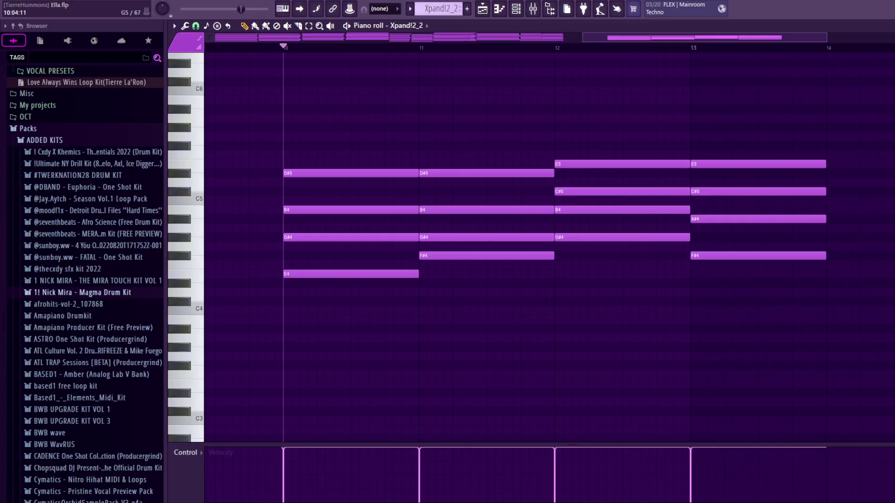
Highlight the chords in bars 10 to 13 one after another to review their notes.
{"action": "left_click_drag", "start_coordinate": [318, 108], "coordinate": [368, 366]}
{"action": "left_click_drag", "start_coordinate": [488, 101], "coordinate": [506, 316]}
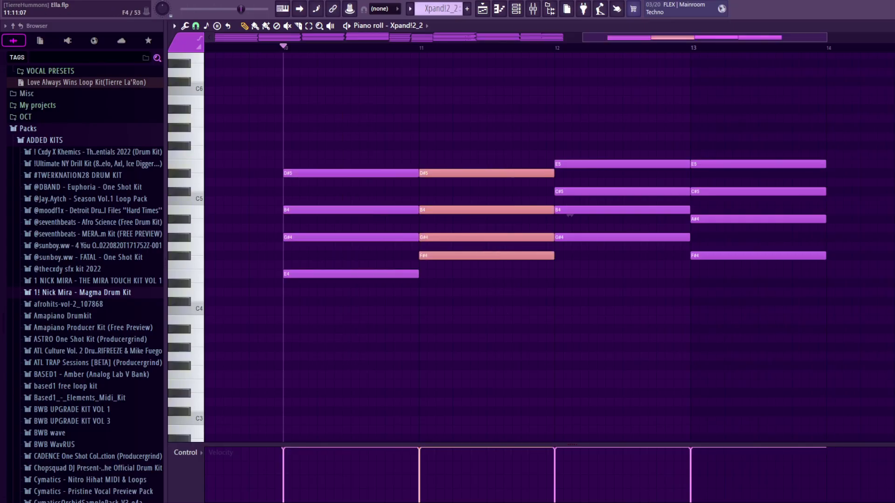
{"action": "left_click_drag", "start_coordinate": [616, 105], "coordinate": [620, 305]}
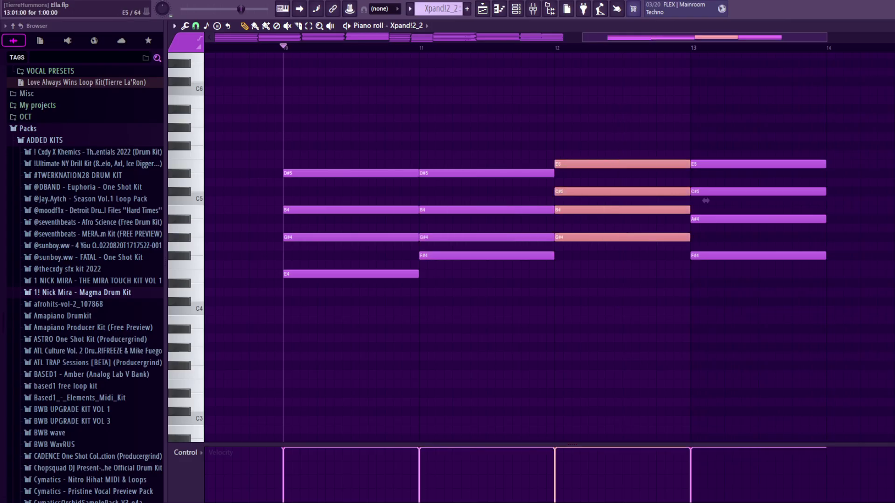
{"action": "left_click_drag", "start_coordinate": [725, 132], "coordinate": [775, 325]}
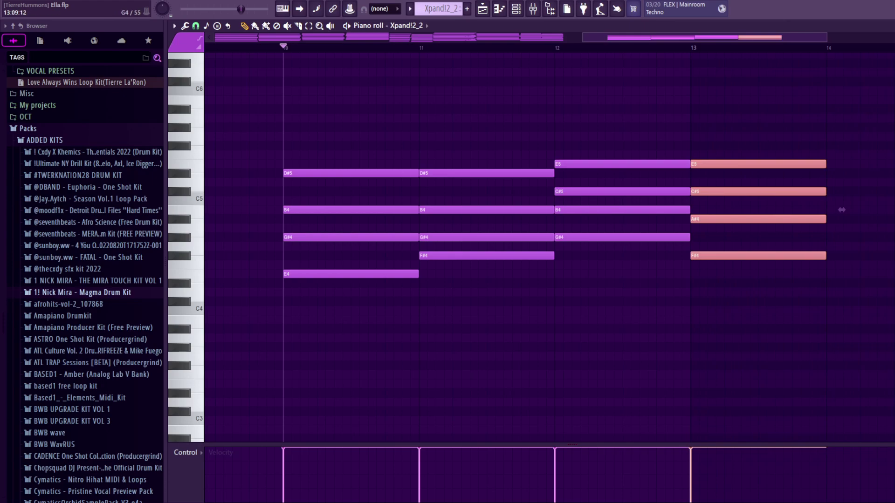
{"action": "left_click", "coordinate": [869, 200], "text": "ctrl"}
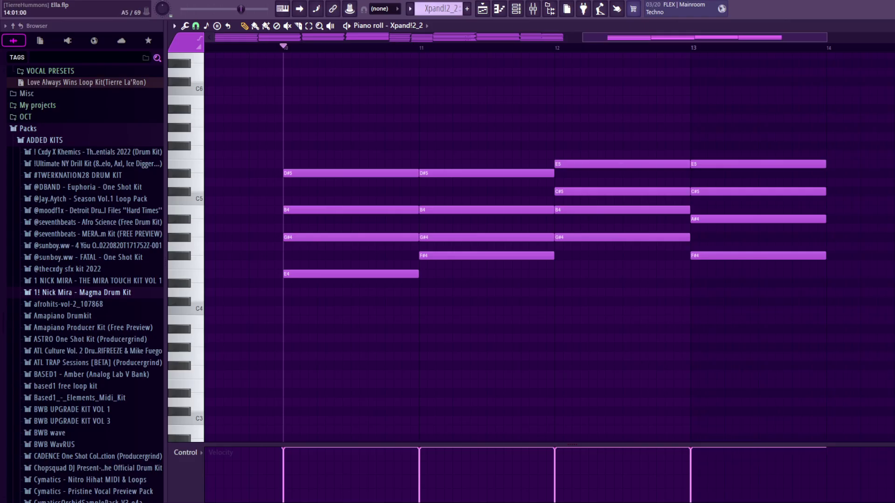
Place one-bar notes A5 and D#6 together at bar 14 and audition the interval.
{"action": "left_click", "coordinate": [830, 118]}
{"action": "left_click_drag", "start_coordinate": [739, 37], "coordinate": [829, 37]}
{"action": "left_click", "coordinate": [740, 118]}
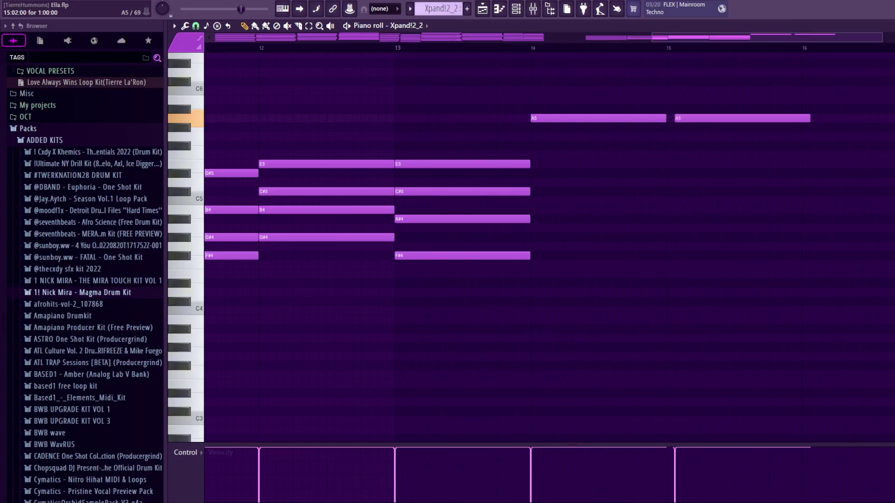
{"action": "left_click_drag", "start_coordinate": [740, 118], "coordinate": [568, 66]}
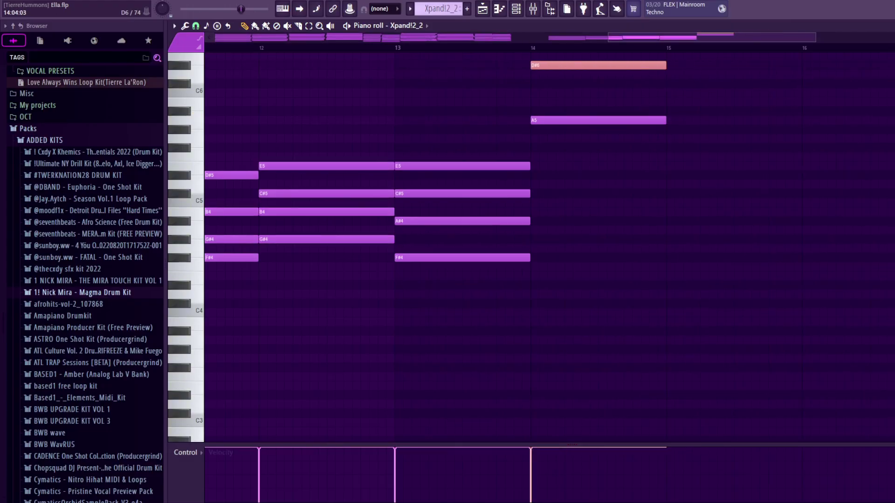
{"action": "left_click", "coordinate": [531, 48]}
{"action": "key", "text": "space"}
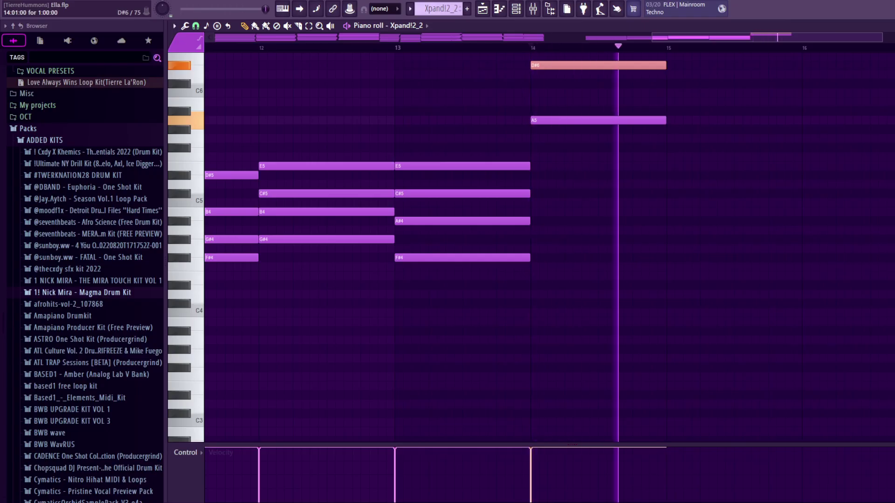
{"action": "key", "text": "space"}
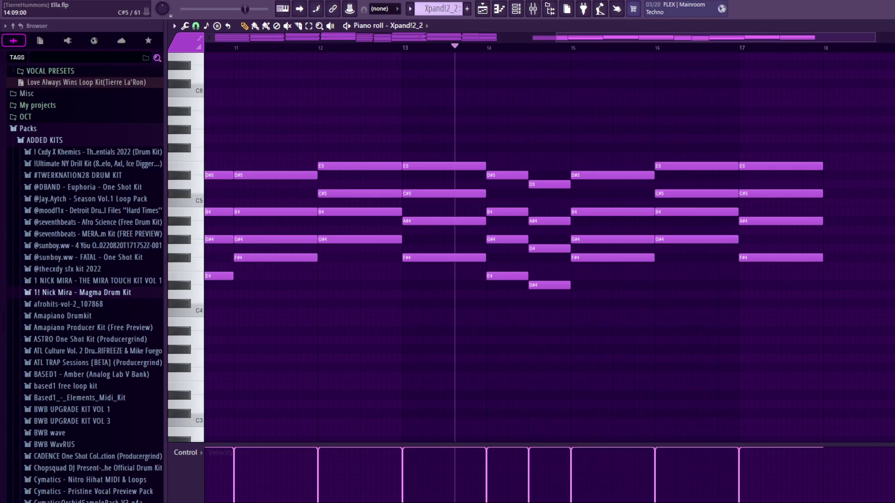
Replace the D5 in the second half of bar 14 with C#5 and play the passage.
{"action": "left_click", "coordinate": [534, 194]}
{"action": "right_click", "coordinate": [534, 184]}
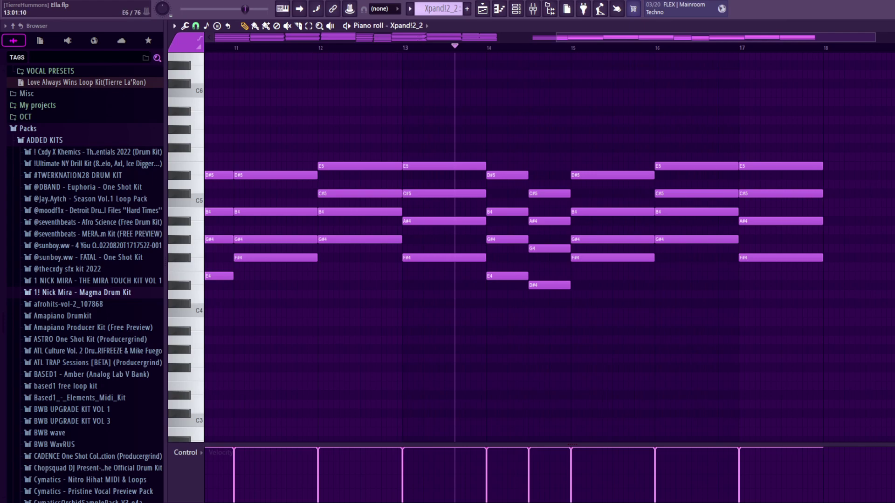
{"action": "key", "text": "space"}
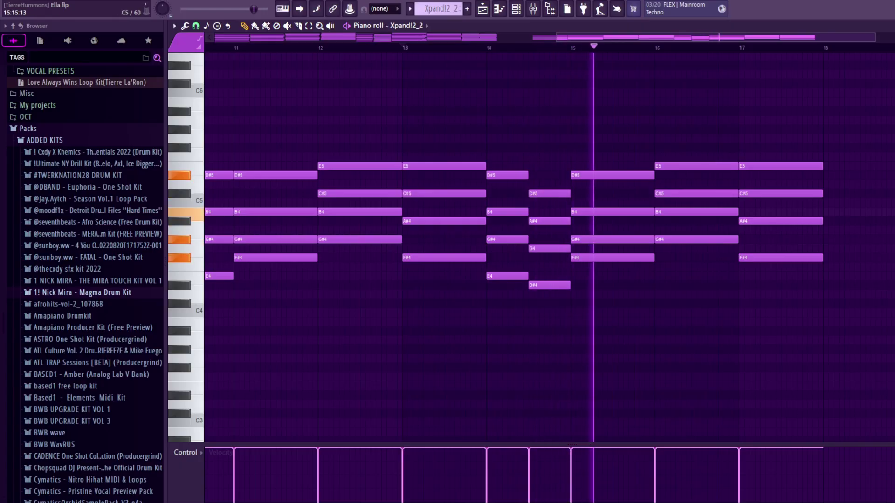
{"action": "key", "text": "space"}
Raise the bar 15 chord's B4 to C5 and split bar 17's top note into half-bar E5 and D#5 notes.
{"action": "left_click", "coordinate": [530, 47]}
{"action": "left_click_drag", "start_coordinate": [592, 212], "coordinate": [592, 202]}
{"action": "key", "text": "space"}
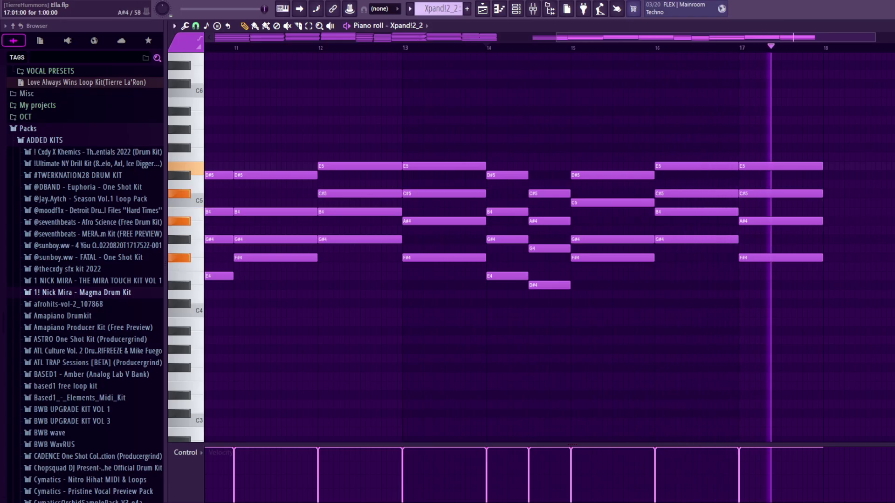
{"action": "key", "text": "space"}
{"action": "key", "text": "ctrl+z"}
{"action": "scroll", "coordinate": [838, 170], "scroll_direction": "down", "scroll_amount": 3}
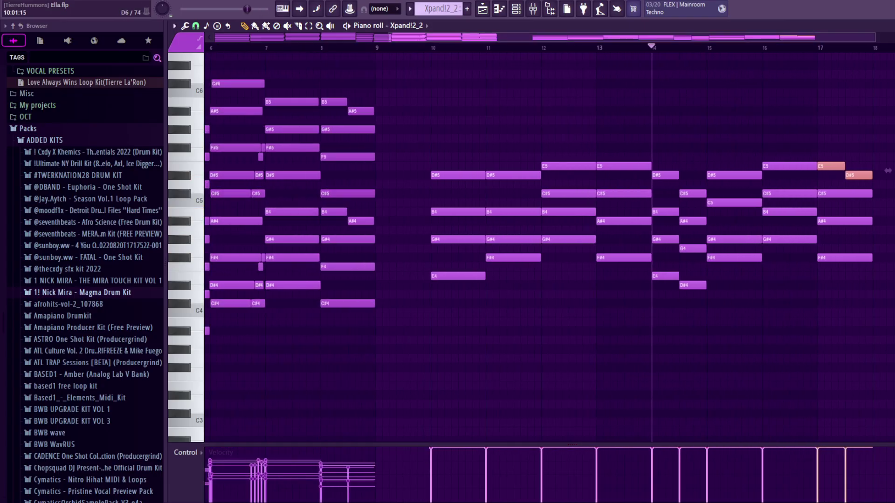
Select all the chords from bar 10 through bar 17 and randomize their velocities.
{"action": "left_click", "coordinate": [431, 47]}
{"action": "left_click_drag", "start_coordinate": [430, 79], "coordinate": [893, 349]}
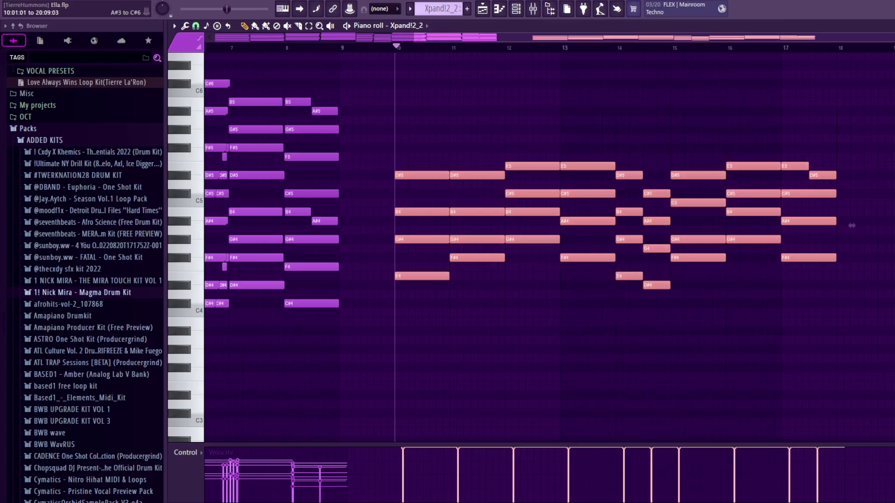
{"action": "key", "text": "alt+r"}
{"action": "left_click_drag", "start_coordinate": [849, 225], "coordinate": [849, 225]}
{"action": "key", "text": "alt+s"}
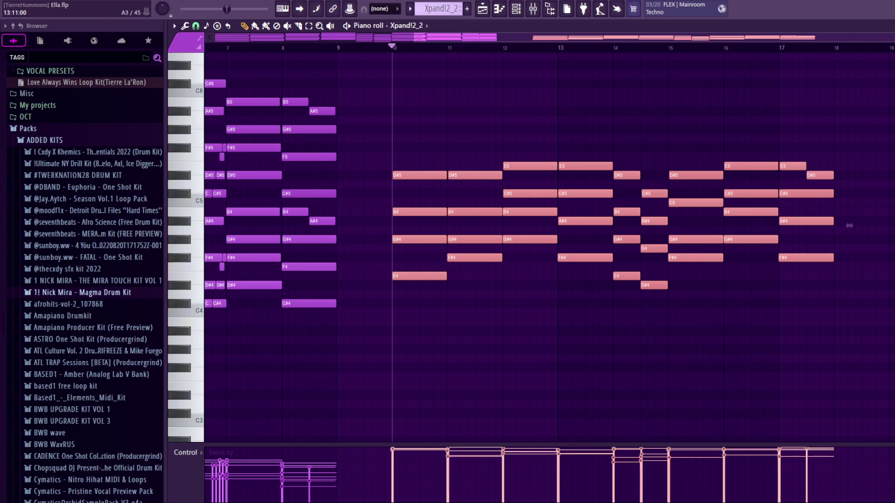
Transpose the selected chords down three semitones, layer a copy one octave higher, and play the result.
{"action": "key", "text": "shift+Down"}
{"action": "key", "text": "shift+Down"}
{"action": "key", "text": "shift+Down"}
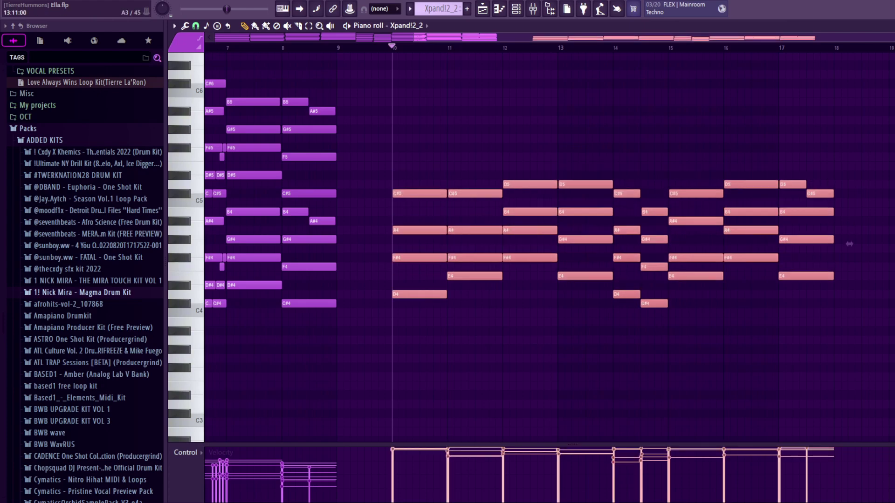
{"action": "left_click_drag", "start_coordinate": [403, 267], "coordinate": [402, 160], "text": "shift"}
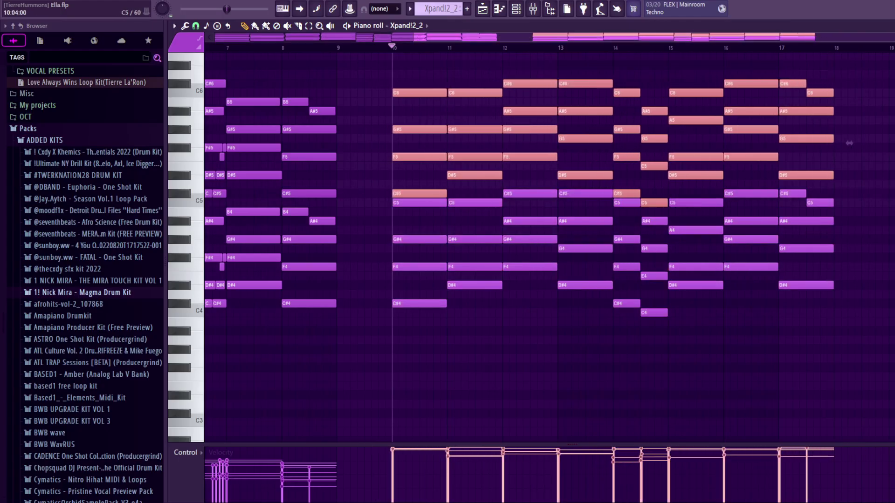
{"action": "key", "text": "space"}
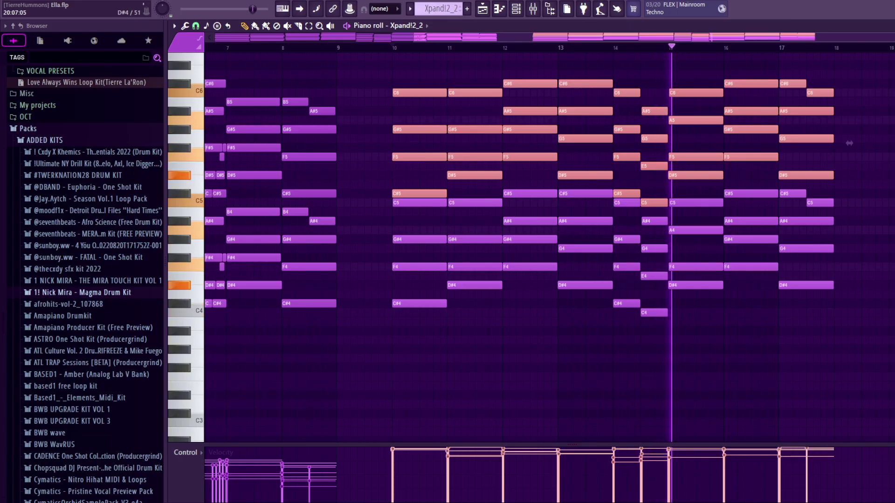
{"action": "left_click", "coordinate": [849, 143], "text": "ctrl"}
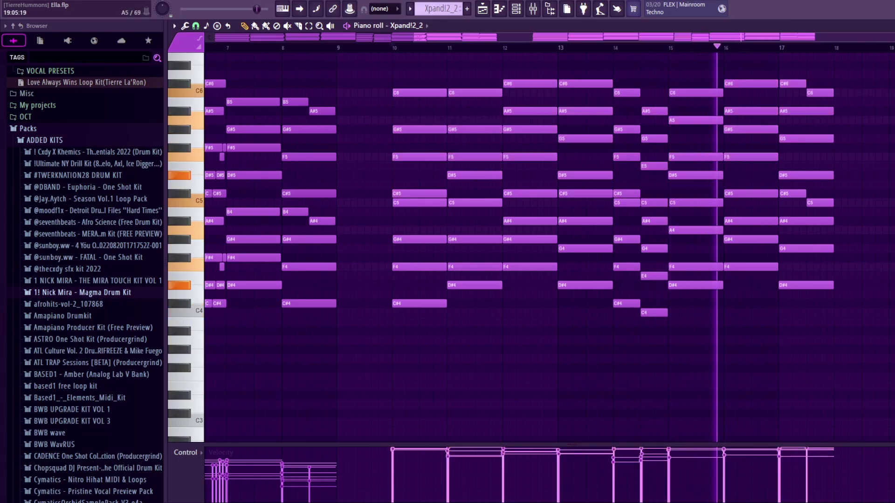
Select the layered chords from bar 10 onward and bring up the Xpand!2_2 track in the mixer.
{"action": "scroll", "coordinate": [848, 234], "scroll_direction": "up", "scroll_amount": 3}
{"action": "left_click_drag", "start_coordinate": [463, 108], "coordinate": [894, 335]}
{"action": "left_click_drag", "start_coordinate": [464, 334], "coordinate": [417, 404]}
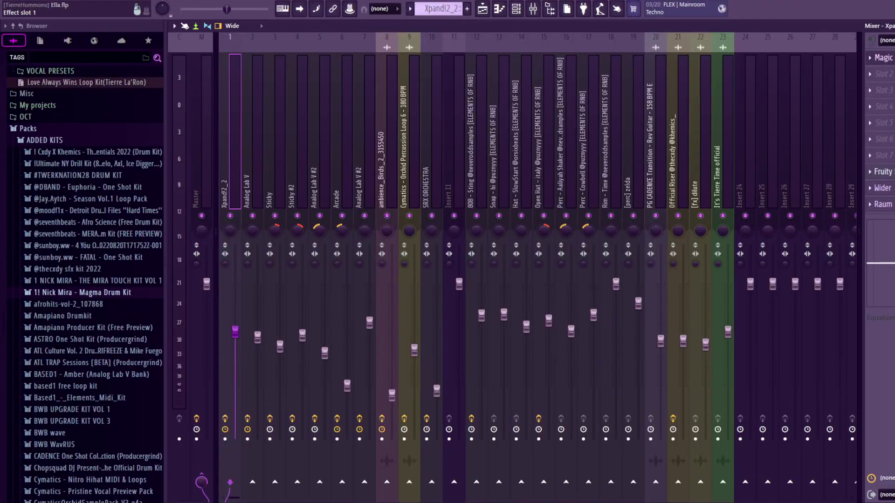
Inspect the Magic Switch, Fruity Parametric EQ 2, Wider and Raum effects on the Xpand!2_2 track and play the Xpand!2_2 #2 pattern.
{"action": "left_click", "coordinate": [882, 57]}
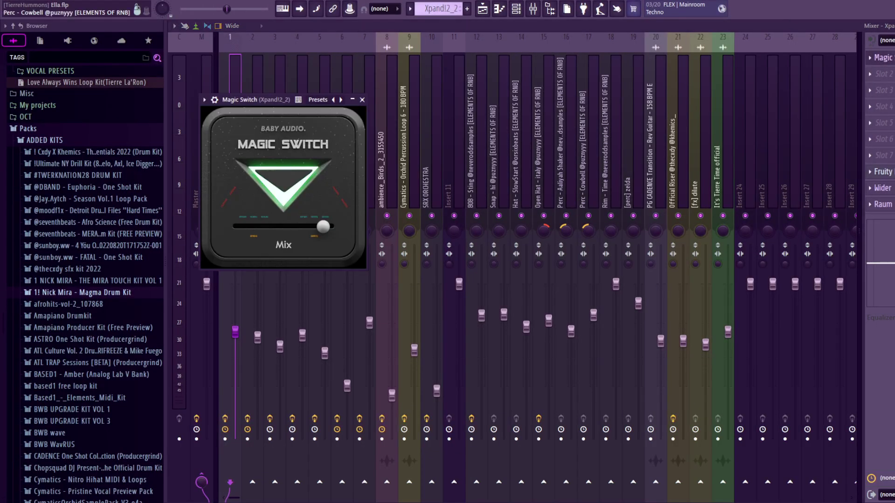
{"action": "left_click", "coordinate": [883, 172]}
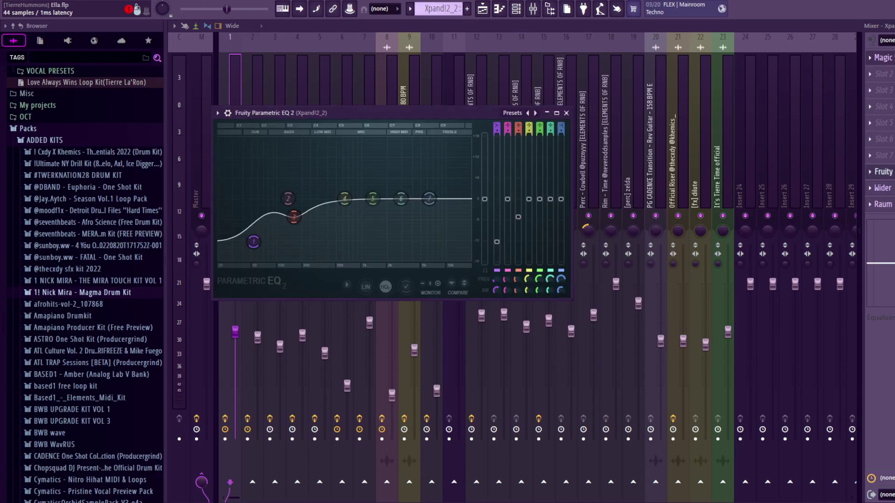
{"action": "mouse_move", "coordinate": [293, 216]}
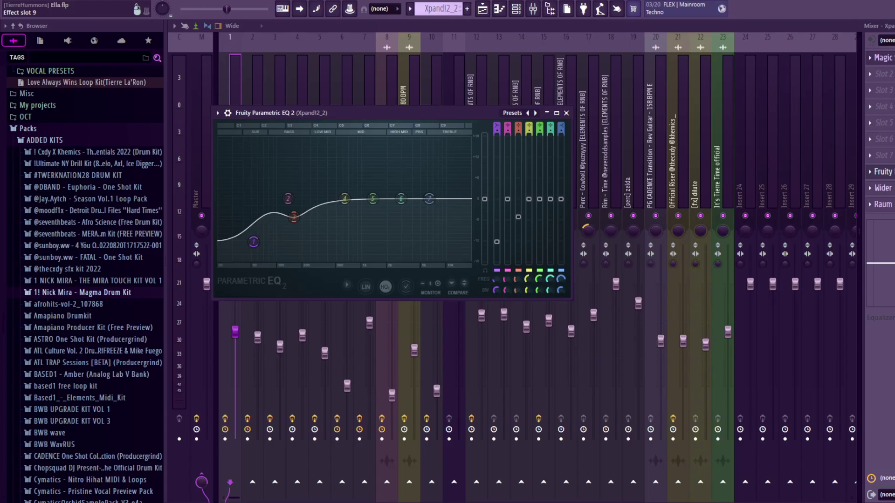
{"action": "left_click", "coordinate": [883, 187]}
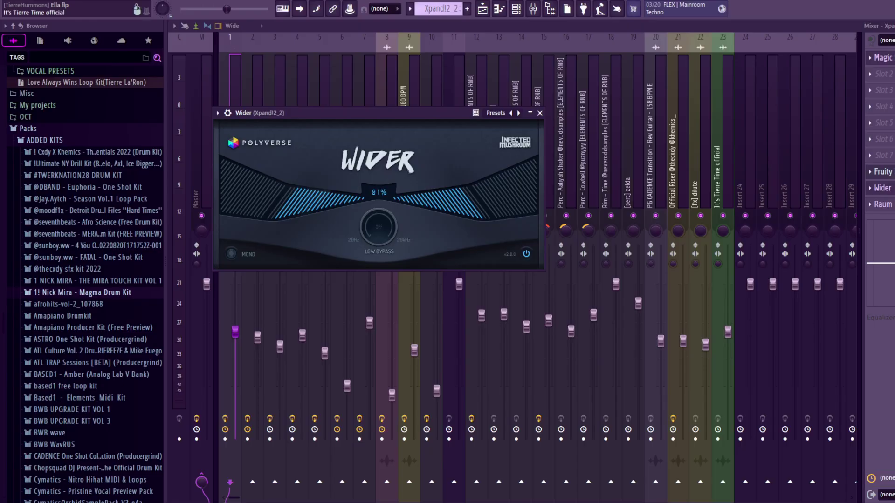
{"action": "left_click", "coordinate": [882, 204]}
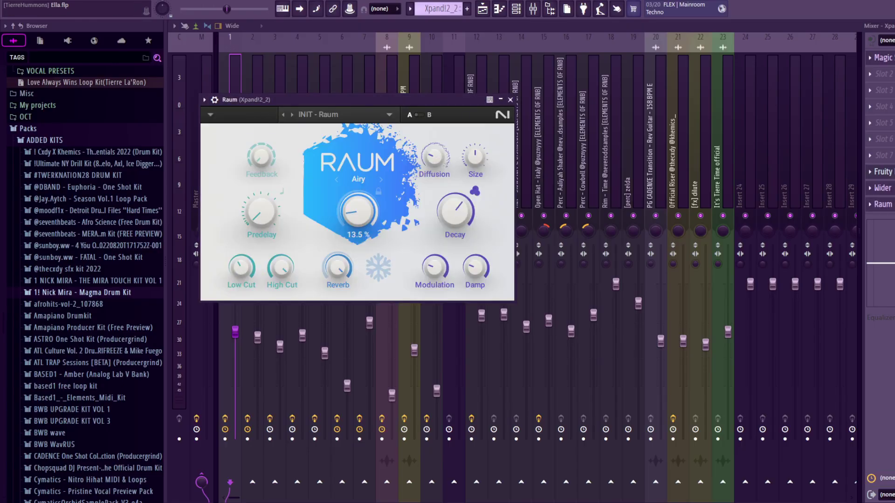
{"action": "left_click", "coordinate": [509, 99]}
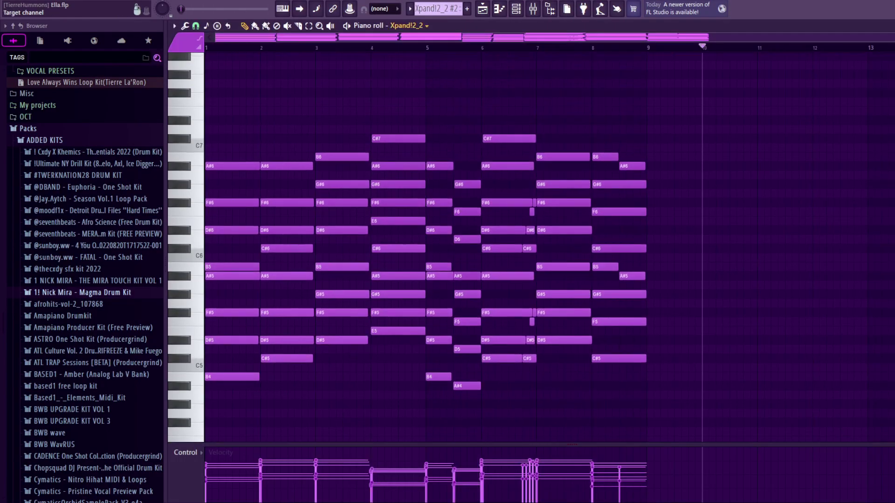
{"action": "key", "text": "space"}
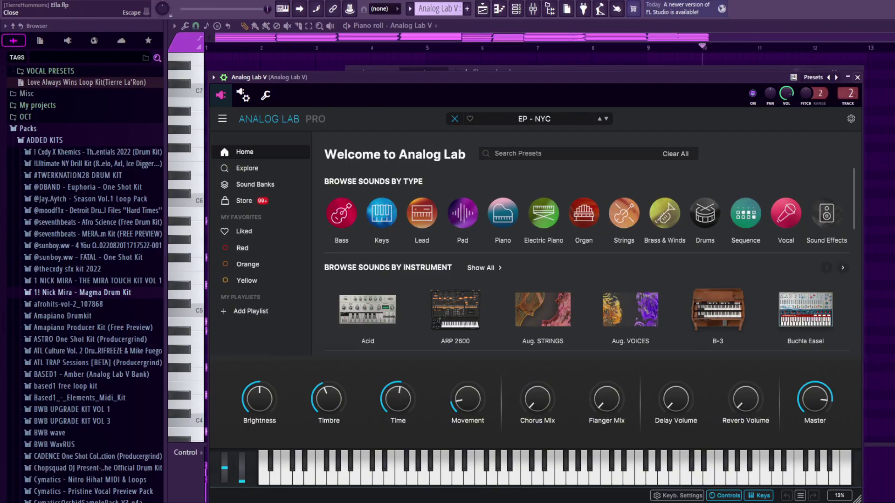
Close the Analog Lab V instrument, show its chord pattern in the piano roll and play it.
{"action": "left_click", "coordinate": [857, 77]}
{"action": "left_click", "coordinate": [510, 128]}
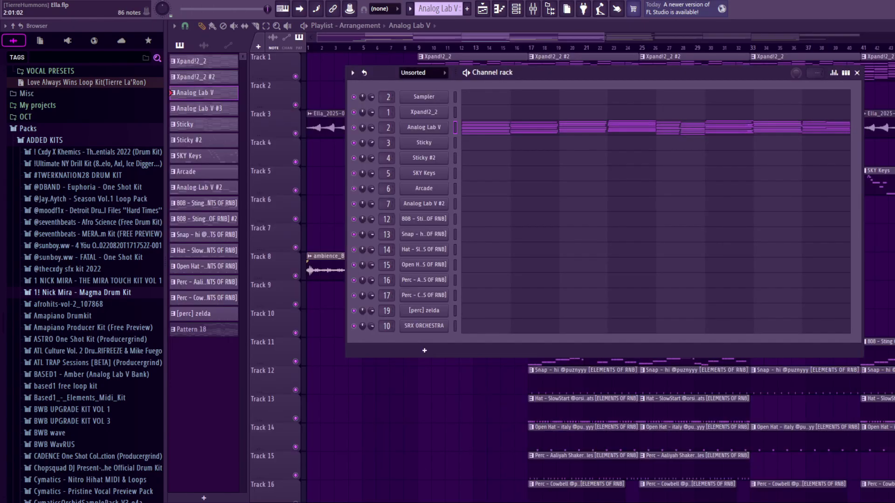
{"action": "key", "text": "F7"}
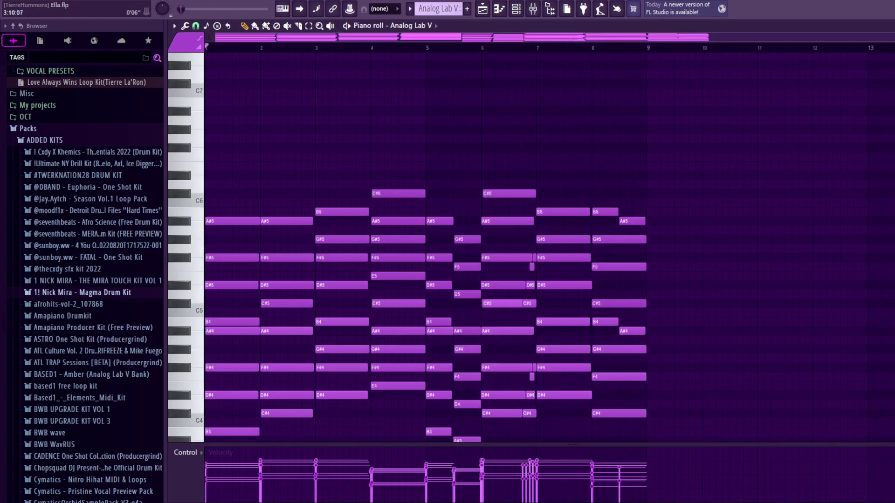
{"action": "scroll", "coordinate": [419, 243], "scroll_direction": "down", "scroll_amount": 1}
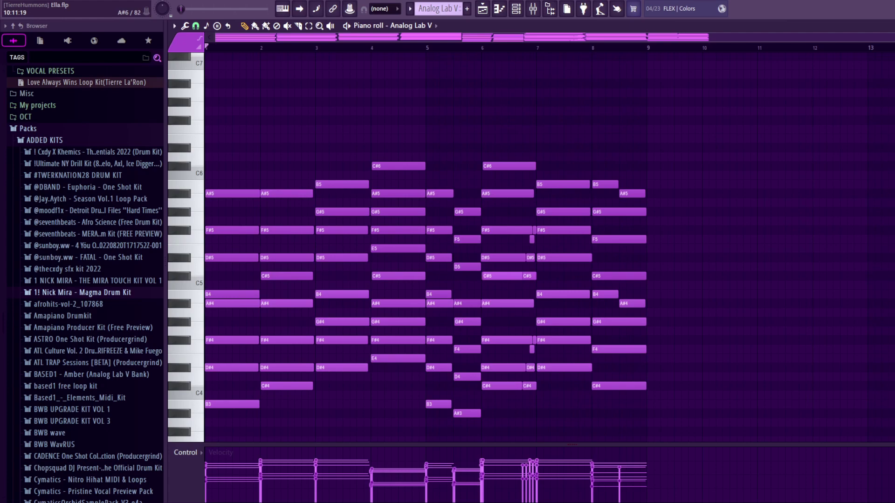
{"action": "key", "text": "space"}
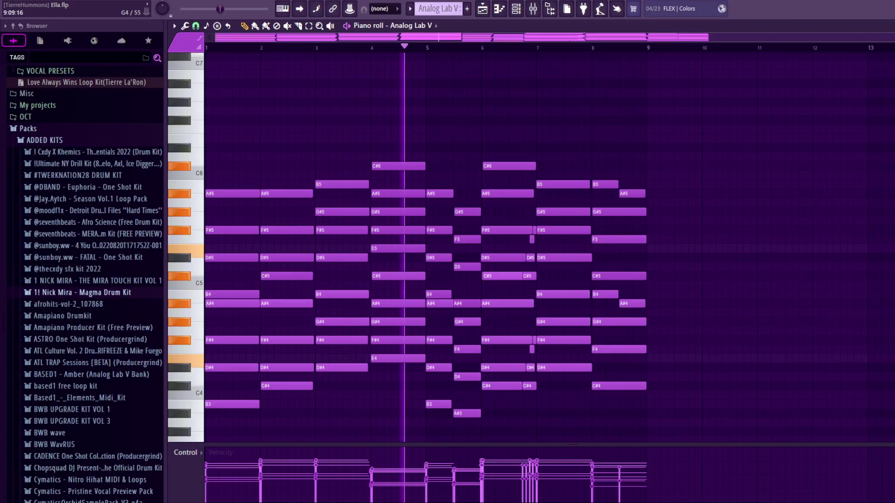
Inspect the Wider and Fruity Parametric EQ 2 settings on the Analog Lab V mixer track.
{"action": "scroll", "coordinate": [537, 312], "scroll_direction": "down", "scroll_amount": 2}
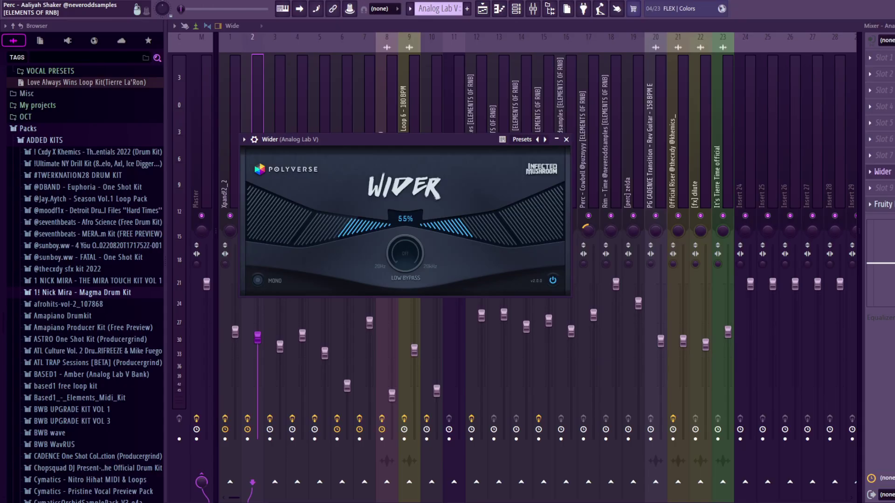
{"action": "left_click", "coordinate": [882, 204]}
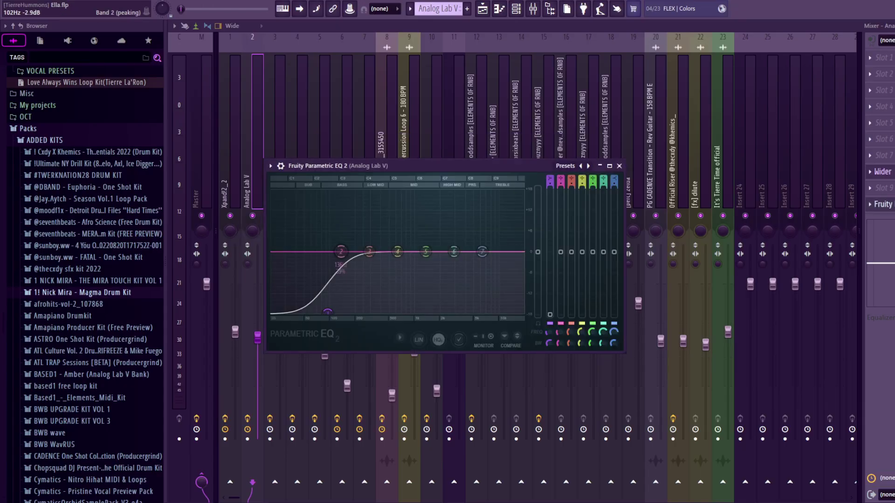
{"action": "key", "text": "F5"}
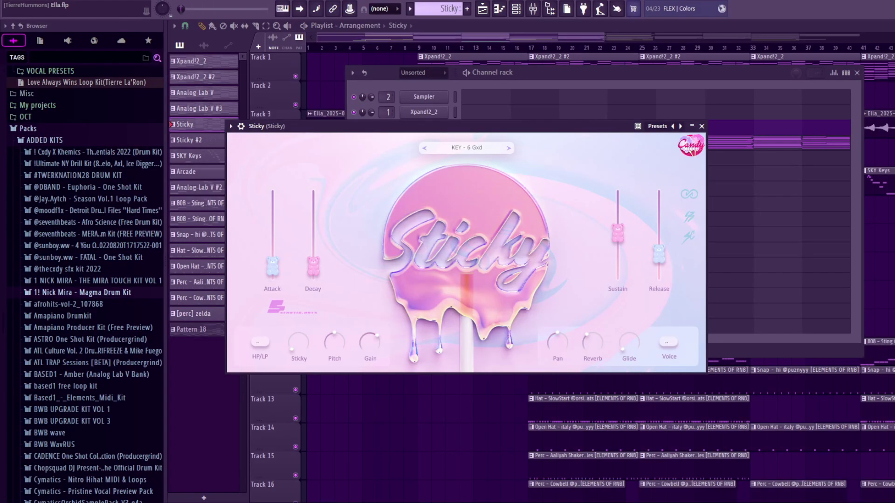
Open the Sticky chord pattern in the piano roll, transpose all its notes down one semitone and play it.
{"action": "left_click", "coordinate": [701, 126]}
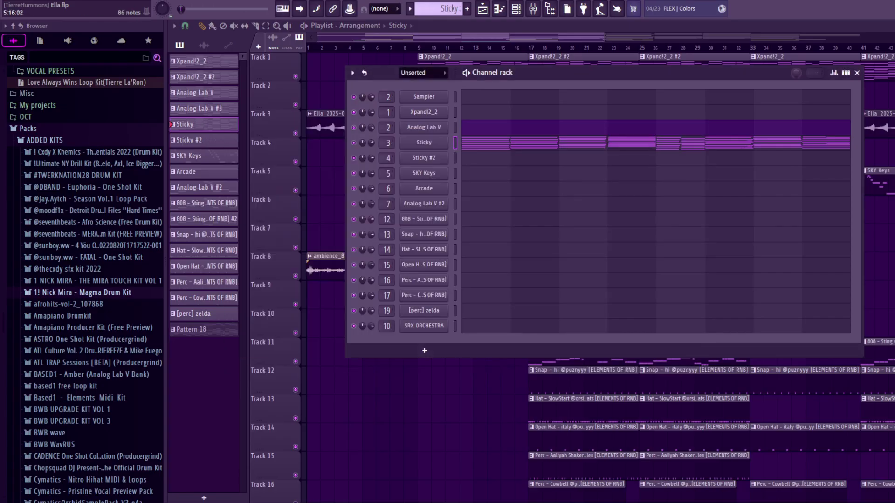
{"action": "left_click", "coordinate": [704, 139]}
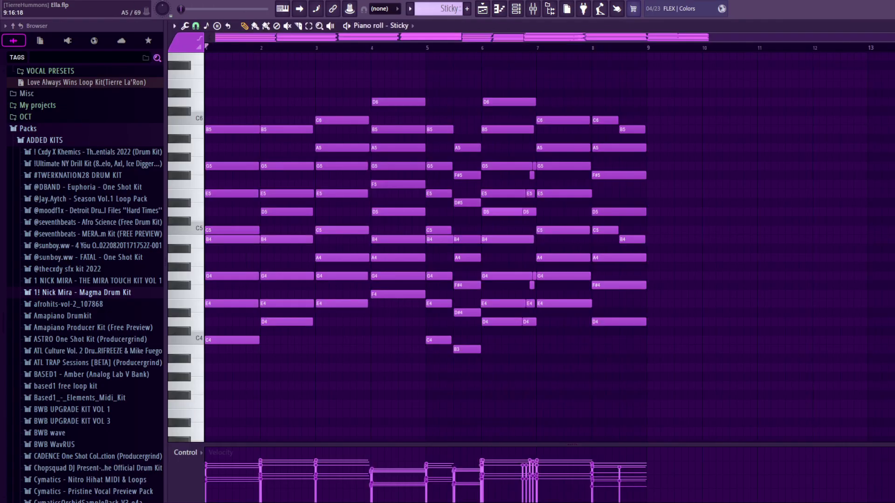
{"action": "key", "text": "shift+Down"}
{"action": "key", "text": "space"}
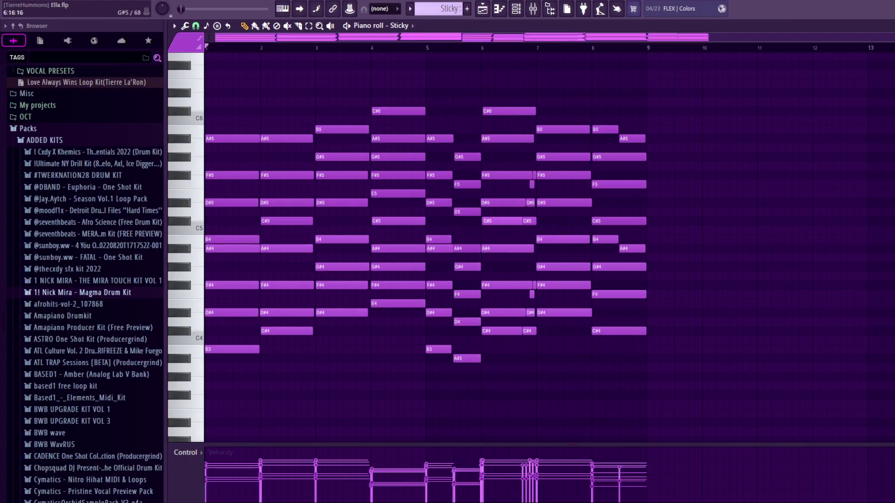
Solo Track 3 in the playlist and play its Ella Sticky audio clip from the beginning.
{"action": "left_click", "coordinate": [482, 8]}
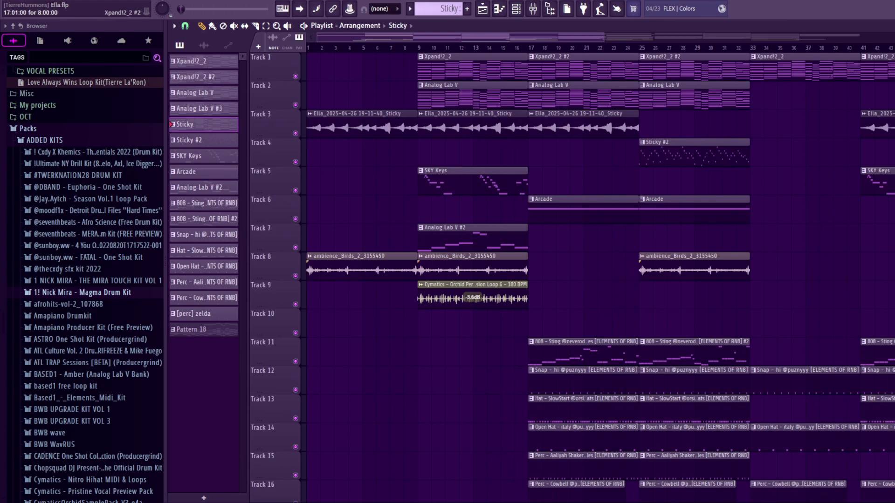
{"action": "scroll", "coordinate": [600, 186], "scroll_direction": "up", "scroll_amount": 3}
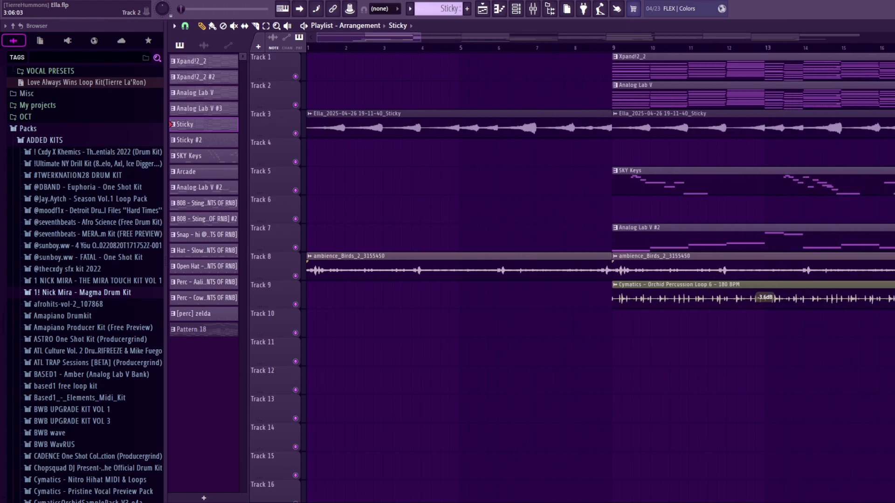
{"action": "right_click", "coordinate": [295, 133]}
{"action": "right_click", "coordinate": [295, 133]}
{"action": "right_click", "coordinate": [295, 134]}
{"action": "key", "text": "space"}
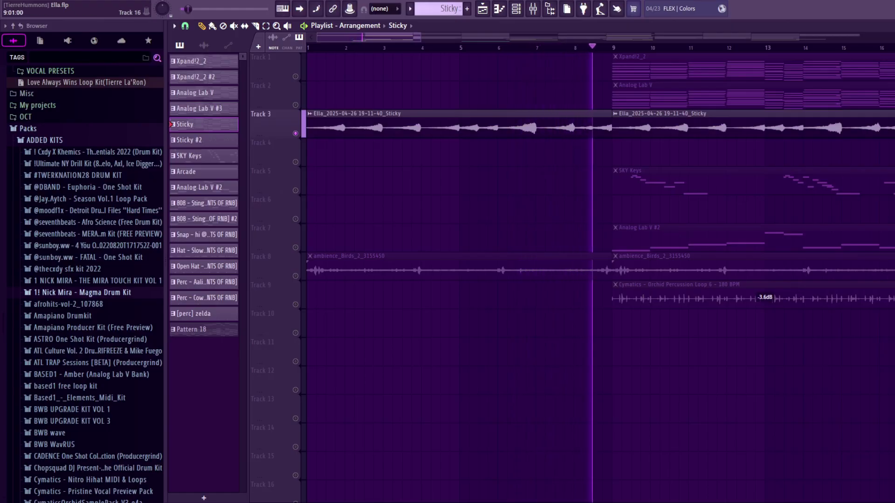
Inspect the Magic Switch and the two Fruity effects on the Sticky mixer track.
{"action": "key", "text": "F9"}
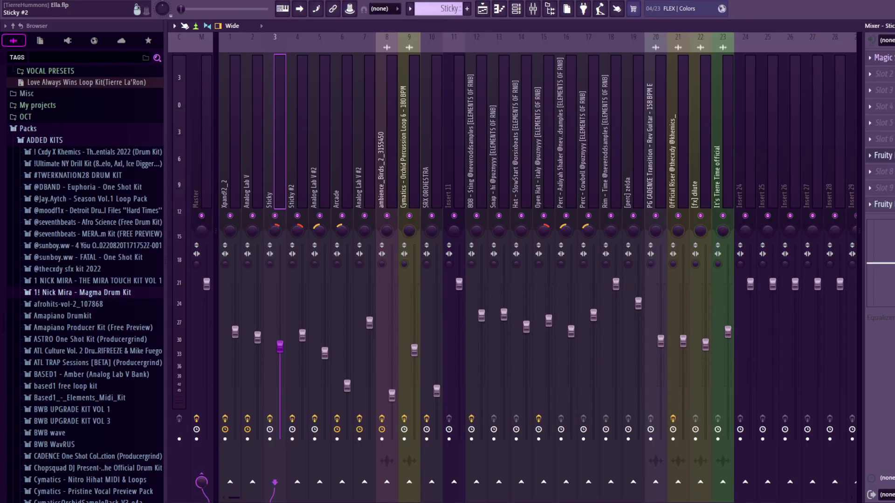
{"action": "left_click", "coordinate": [883, 58]}
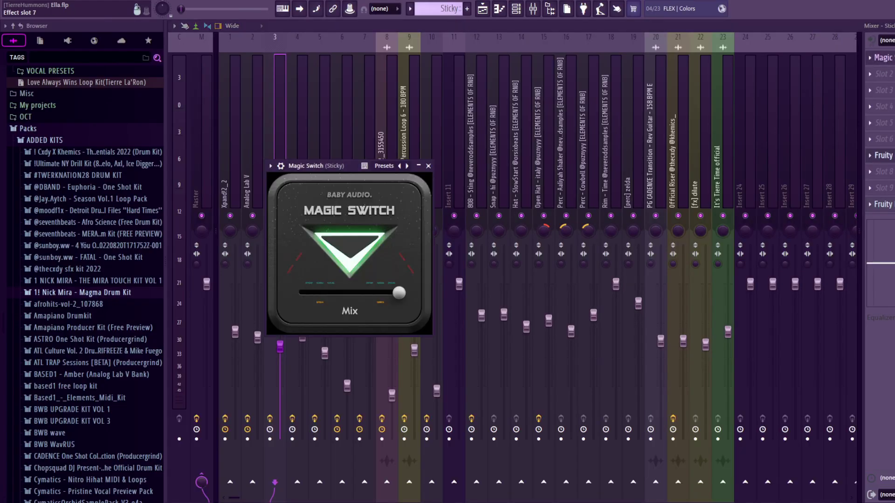
{"action": "left_click", "coordinate": [883, 155]}
{"action": "left_click", "coordinate": [883, 204]}
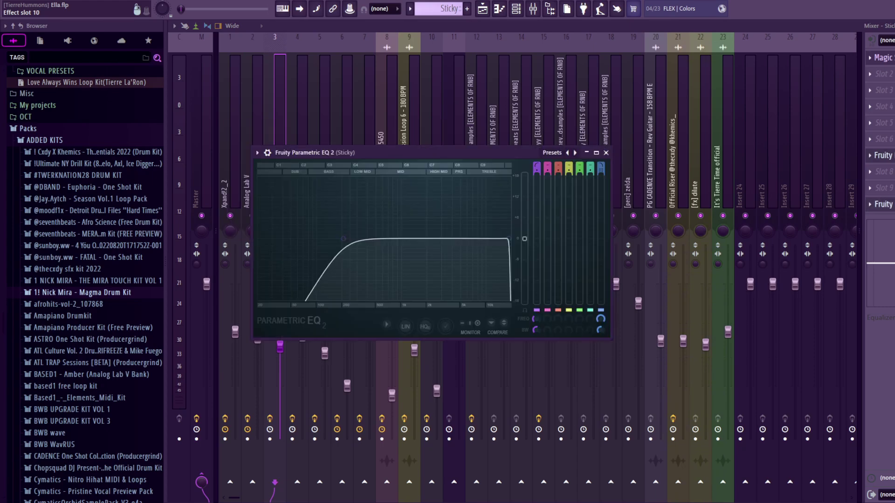
{"action": "key", "text": "Escape"}
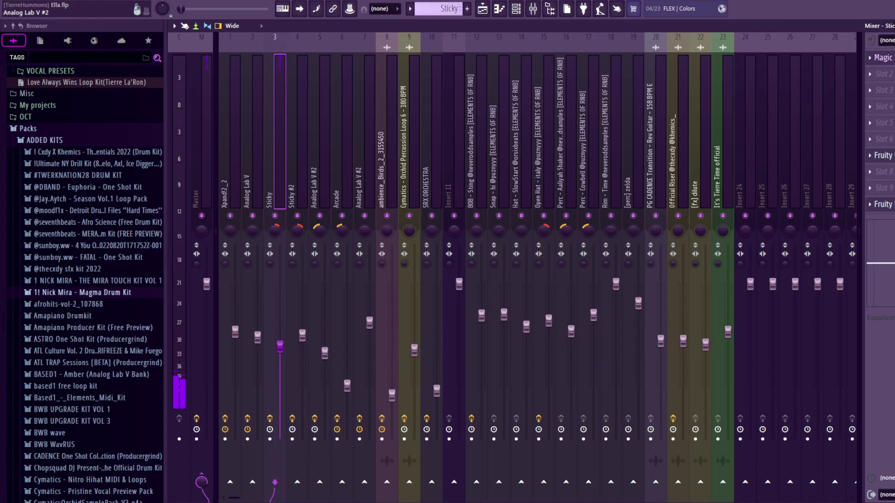
Play the Sticky #2 bell melody in the piano roll and bring up the mixer.
{"action": "left_click", "coordinate": [482, 8]}
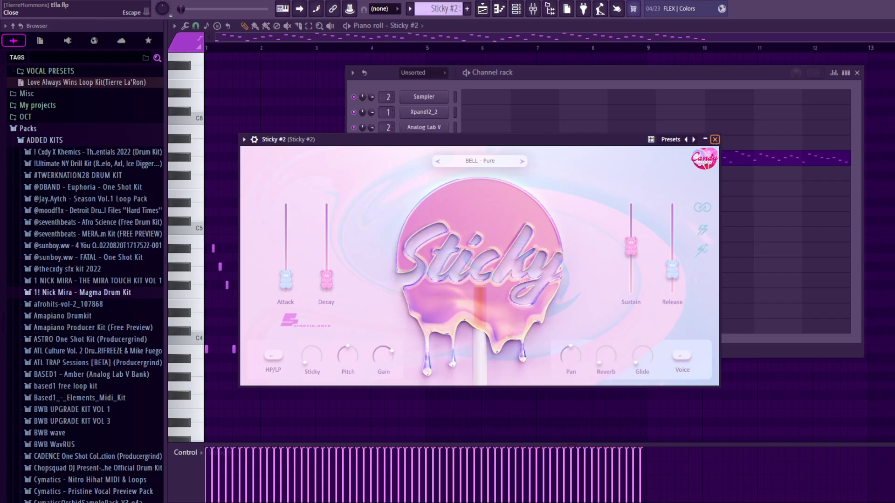
{"action": "left_click", "coordinate": [714, 139]}
{"action": "key", "text": "F6"}
{"action": "key", "text": "space"}
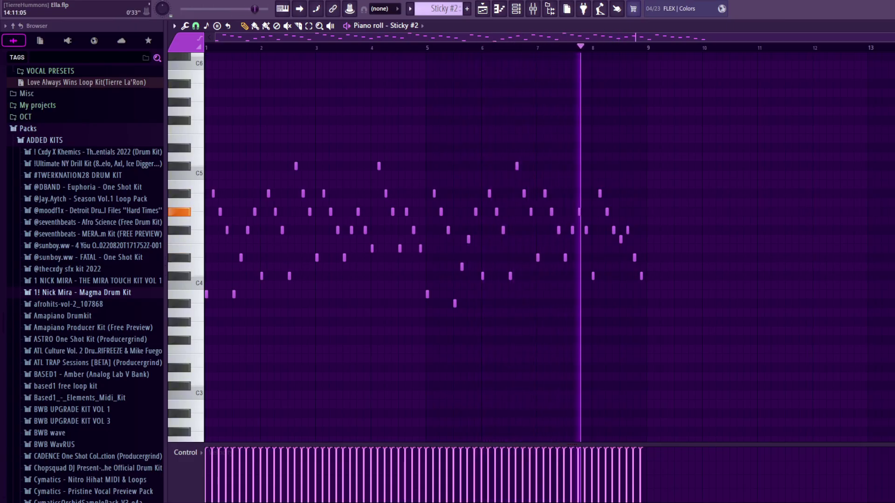
{"action": "left_click_drag", "start_coordinate": [894, 37], "coordinate": [886, 37]}
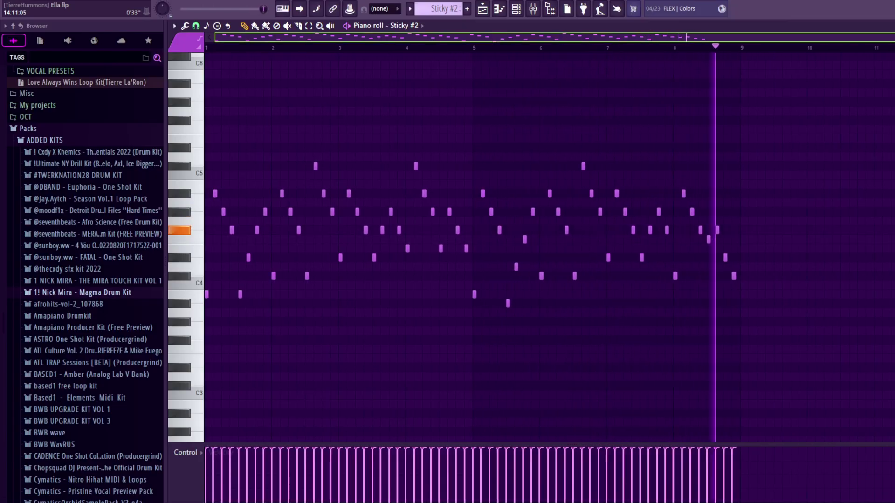
{"action": "key", "text": "space"}
{"action": "key", "text": "F9"}
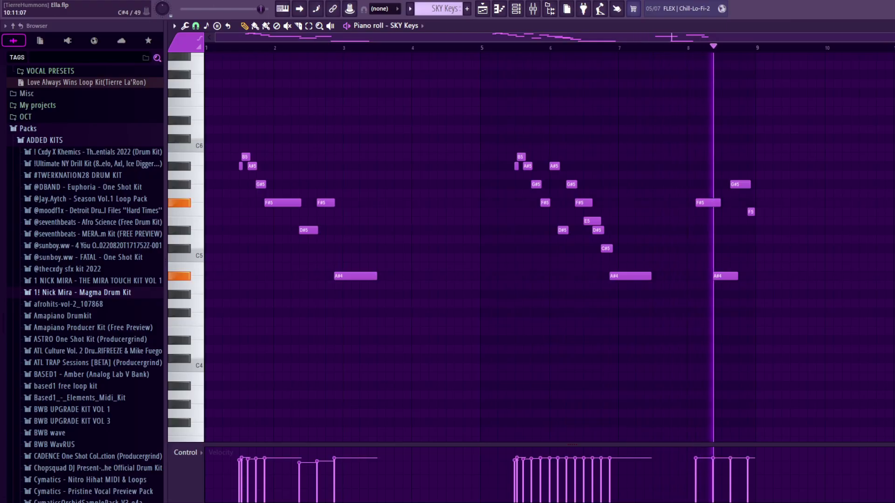
Stop the SKY Keys melody and inspect Fresh Air and Fruity Parametric EQ 2 on its mixer track, Analog Lab V #2.
{"action": "key", "text": "space"}
{"action": "key", "text": "F9"}
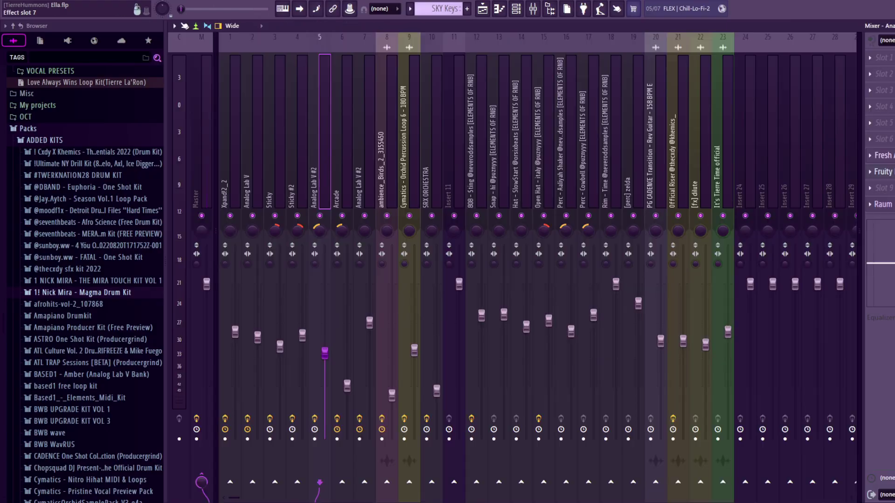
{"action": "left_click", "coordinate": [884, 156]}
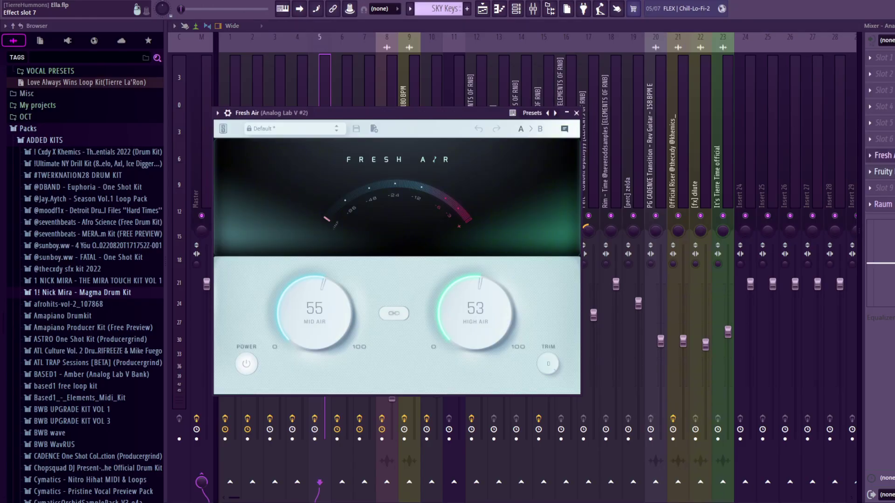
{"action": "left_click", "coordinate": [883, 156]}
{"action": "left_click", "coordinate": [884, 171]}
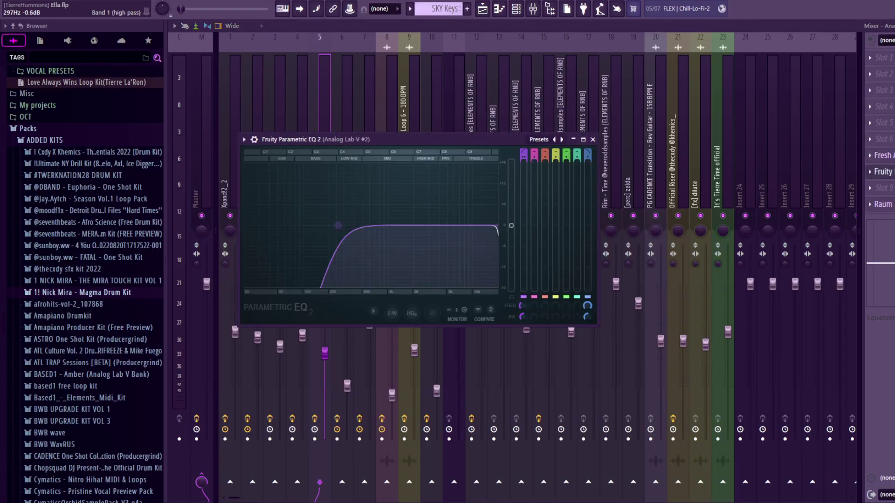
Enable Tracks 1, 2 and 5 alongside Track 3 in the playlist and play the layers from bar 9.
{"action": "key", "text": "F5"}
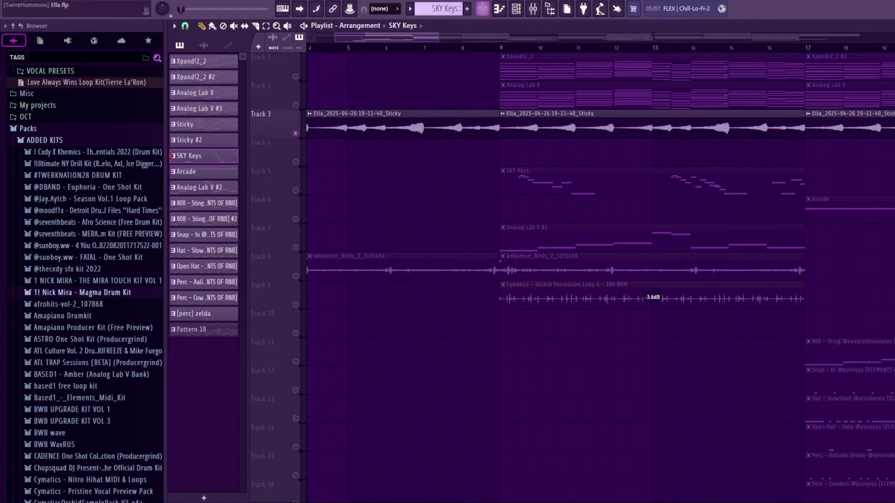
{"action": "scroll", "coordinate": [600, 270], "scroll_direction": "right", "scroll_amount": 4}
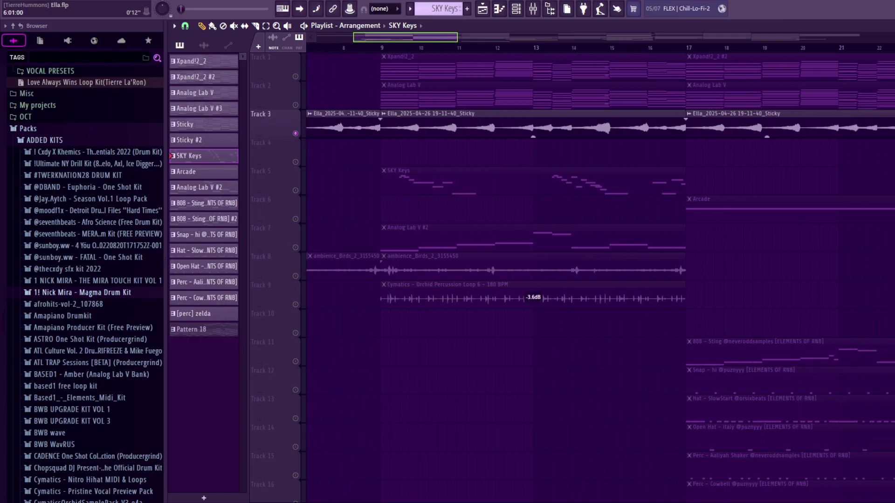
{"action": "right_click", "coordinate": [295, 76]}
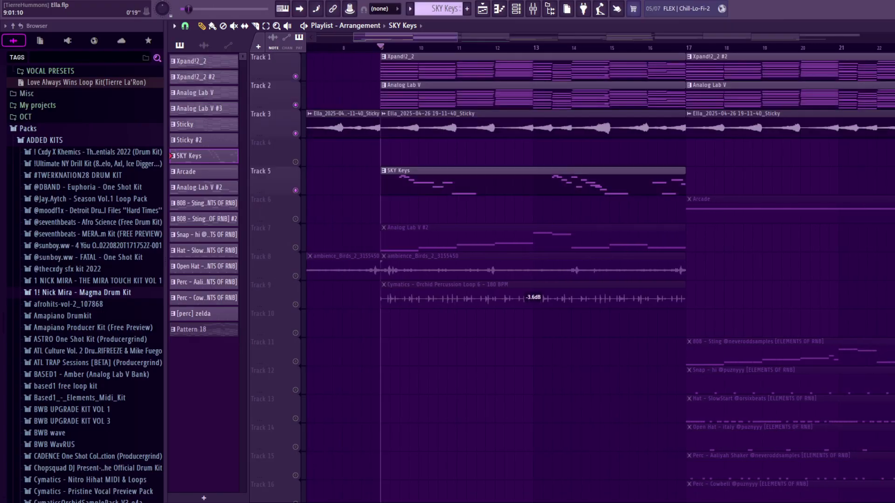
{"action": "key", "text": "space"}
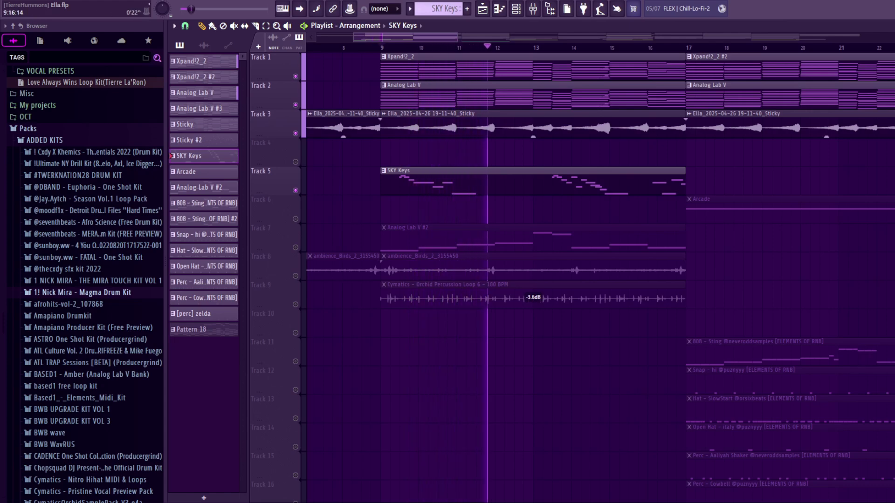
Enable Track 4 in the playlist and play the layers from bar 25.
{"action": "left_click_drag", "start_coordinate": [405, 38], "coordinate": [425, 37]}
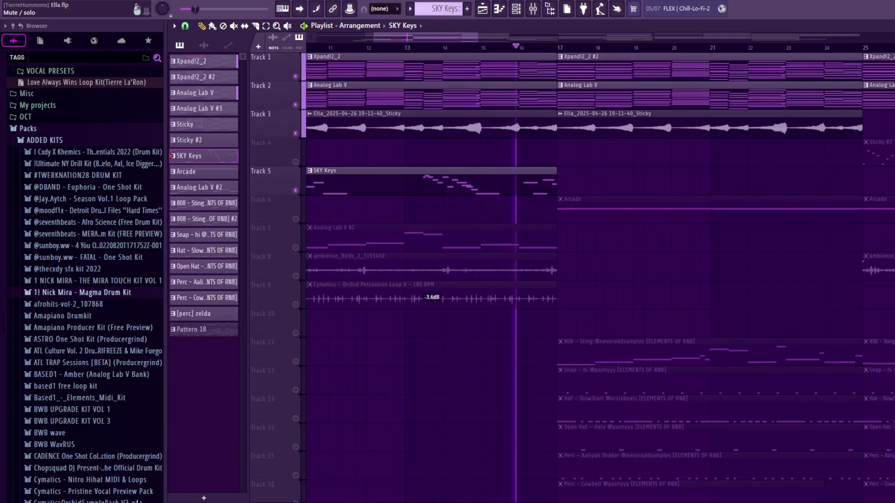
{"action": "left_click", "coordinate": [295, 162]}
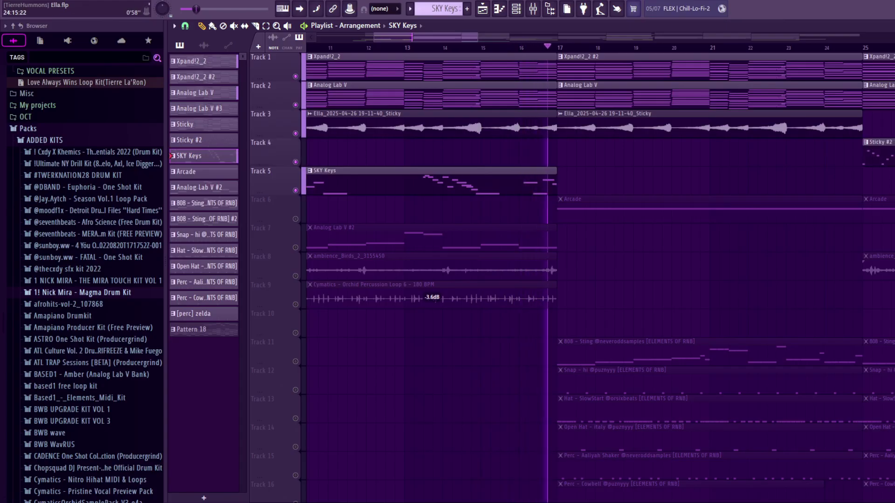
{"action": "left_click", "coordinate": [863, 48]}
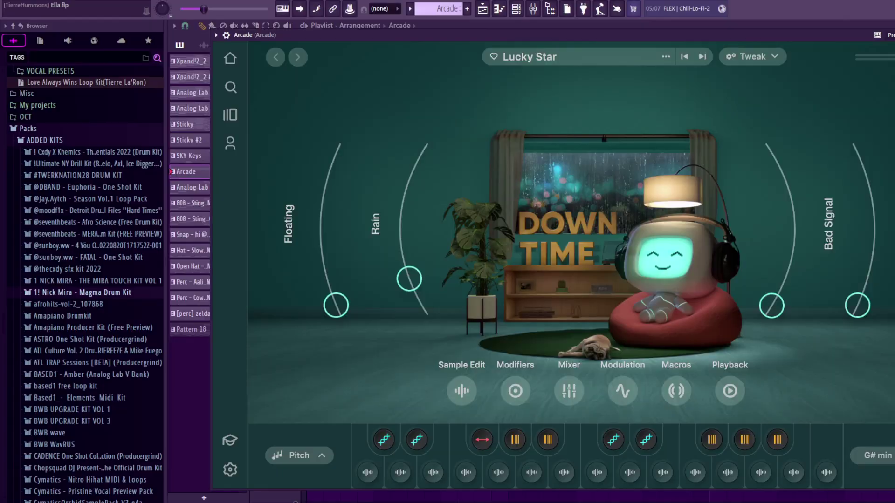
Close the Arcade instrument and enable Track 6 in the playlist alongside Tracks 1 to 5.
{"action": "key", "text": "Escape"}
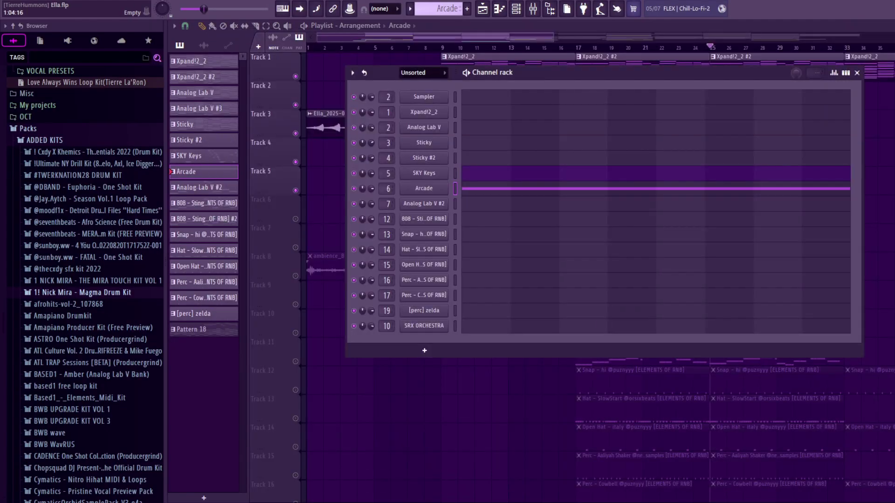
{"action": "left_click_drag", "start_coordinate": [481, 37], "coordinate": [508, 37]}
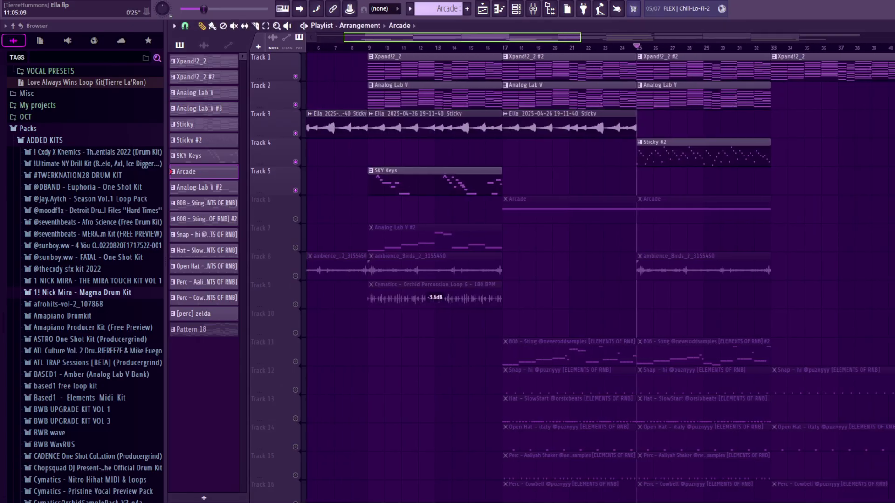
{"action": "left_click", "coordinate": [296, 219]}
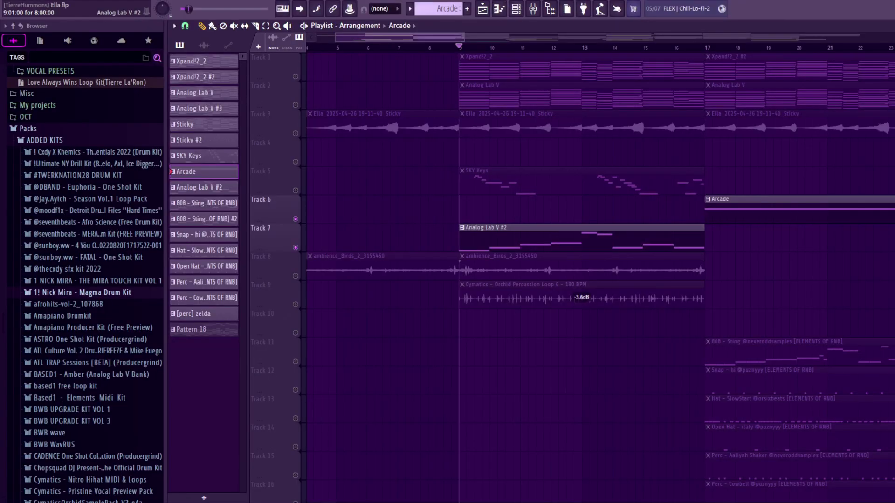
Play the Analog Lab V #2 melody in the piano roll and inspect Decapitator on its mixer track.
{"action": "double_click", "coordinate": [559, 228]}
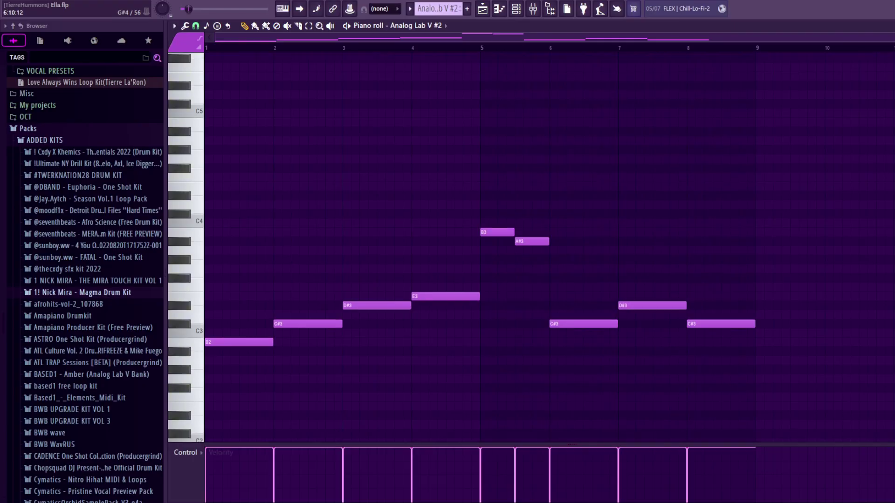
{"action": "key", "text": "space"}
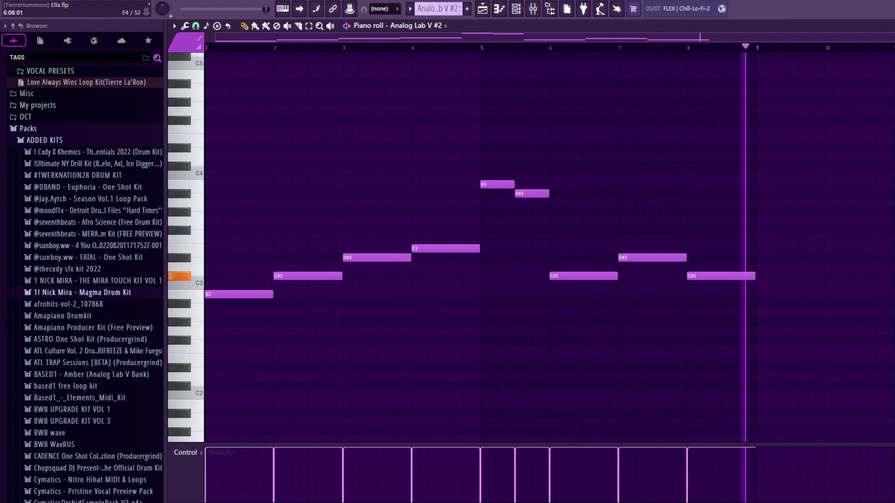
{"action": "key", "text": "F9"}
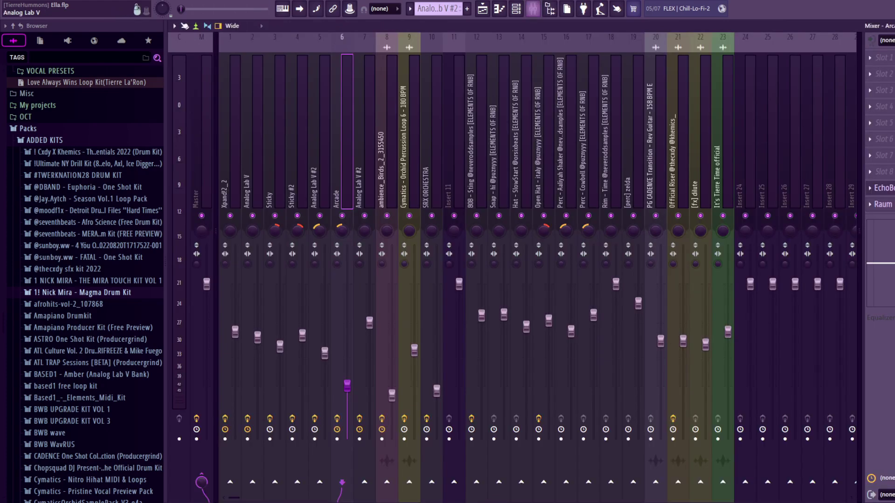
{"action": "key", "text": "Right"}
{"action": "left_click", "coordinate": [883, 58]}
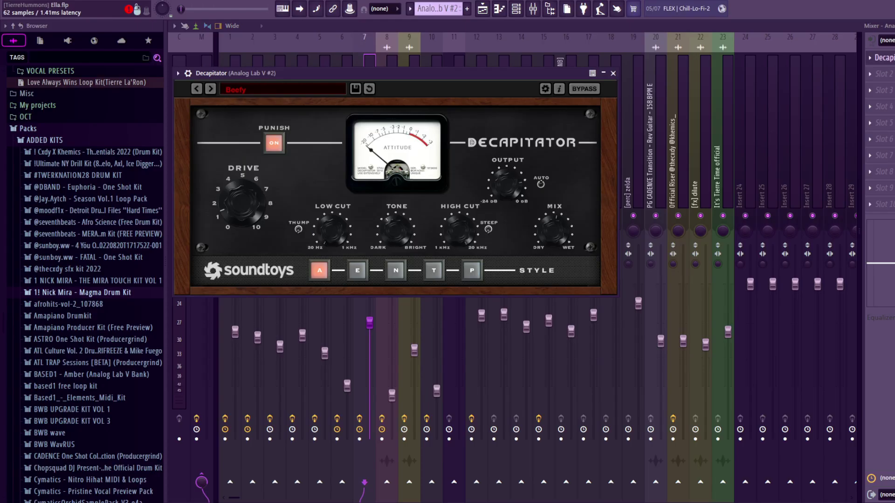
Return to the playlist and play the ambience_Birds layer on Track 8.
{"action": "key", "text": "F5"}
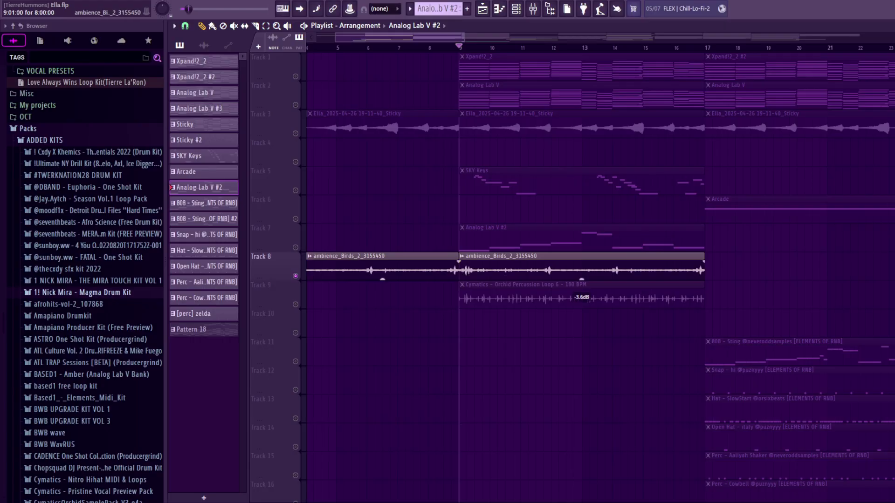
{"action": "key", "text": "space"}
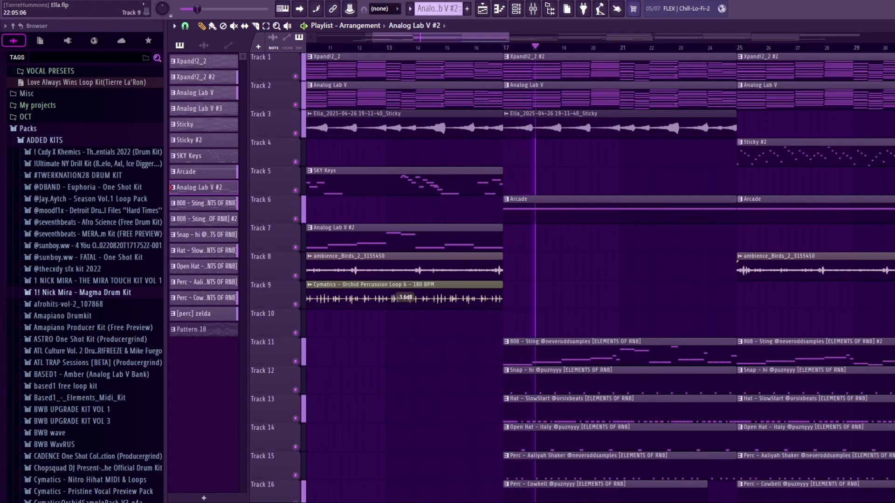
Mute Tracks 11 and 13 to 17 in the playlist and play the Snap on Track 12 from bar 17.
{"action": "scroll", "coordinate": [596, 280], "scroll_direction": "down", "scroll_amount": 5}
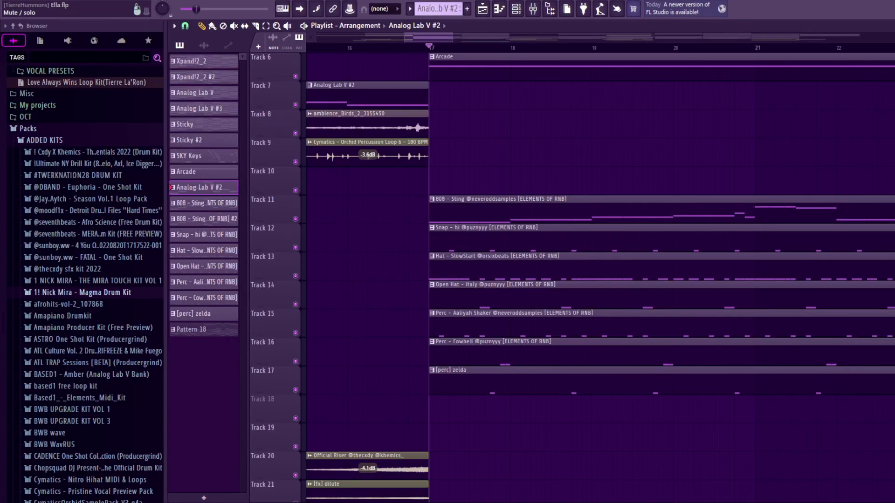
{"action": "left_click", "coordinate": [295, 219]}
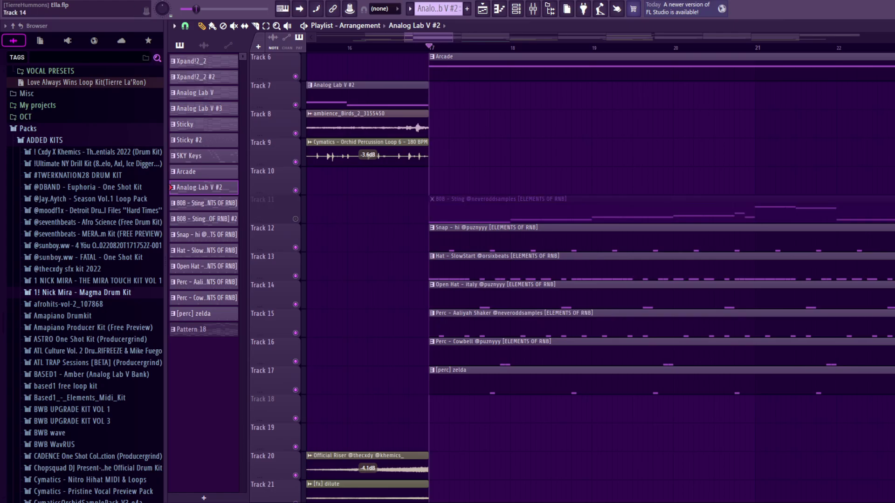
{"action": "left_click", "coordinate": [295, 276]}
{"action": "left_click_drag", "start_coordinate": [295, 304], "coordinate": [295, 390]}
{"action": "key", "text": "space"}
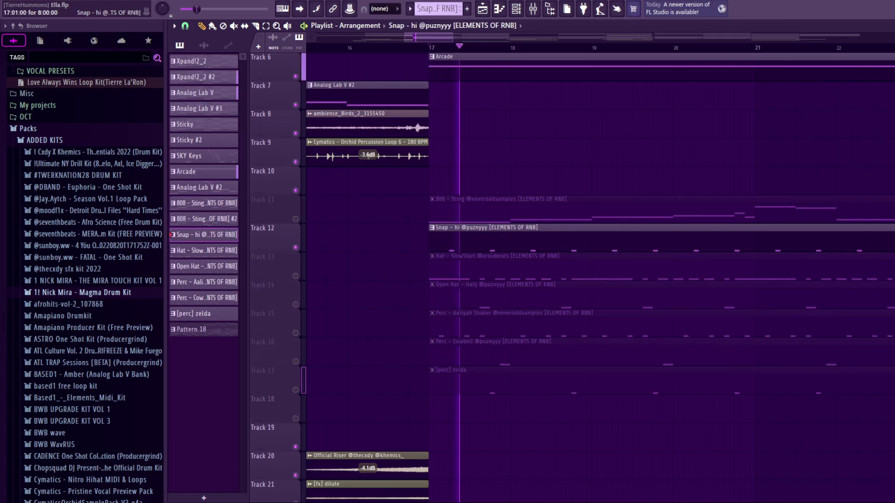
Play the Snap - hi pattern in the piano roll and return to the playlist.
{"action": "double_click", "coordinate": [507, 229]}
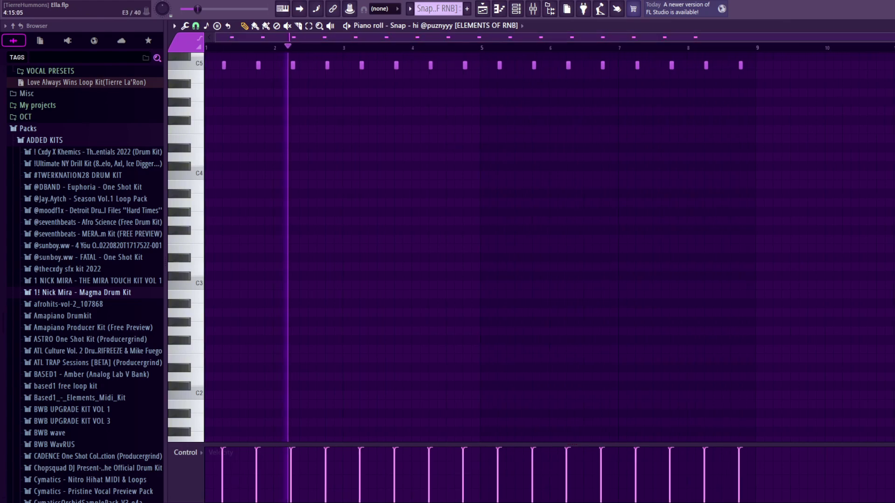
{"action": "scroll", "coordinate": [549, 247], "scroll_direction": "up", "scroll_amount": 3}
{"action": "key", "text": "space"}
{"action": "key", "text": "Escape"}
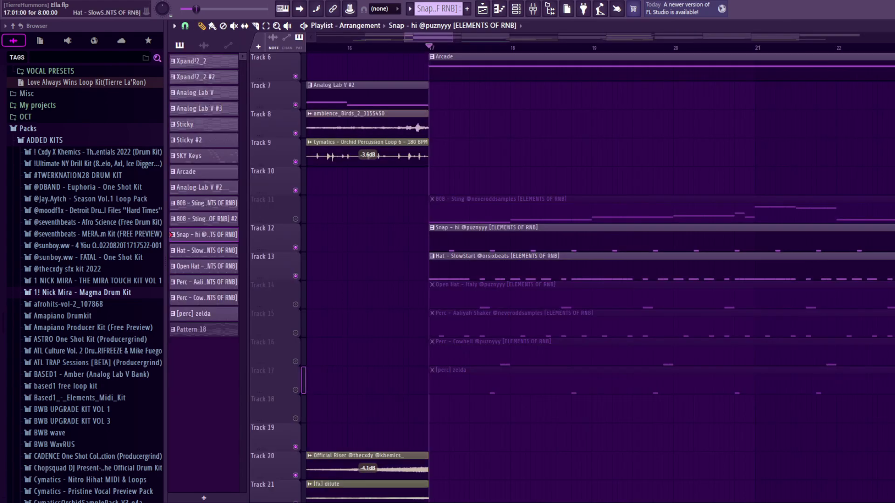
Play the Hat - SlowStart and Open Hat - italy patterns in the piano roll and return to the playlist.
{"action": "key", "text": "F7"}
{"action": "key", "text": "space"}
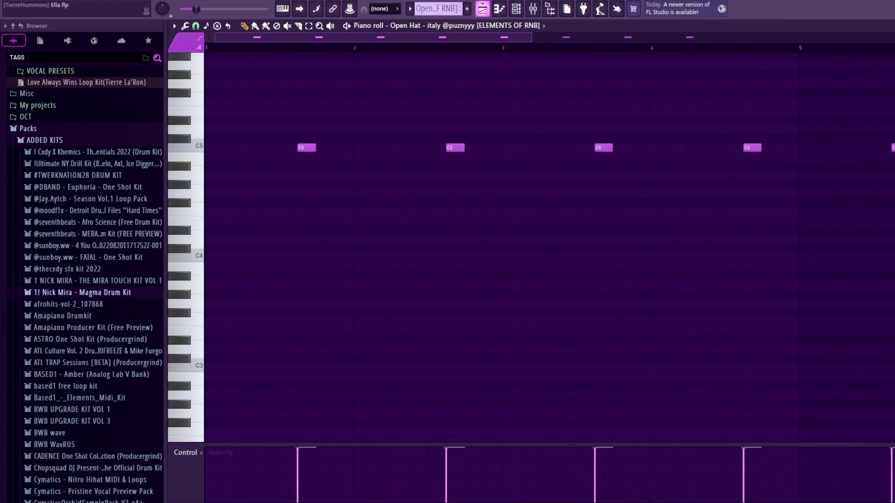
{"action": "left_click", "coordinate": [482, 8]}
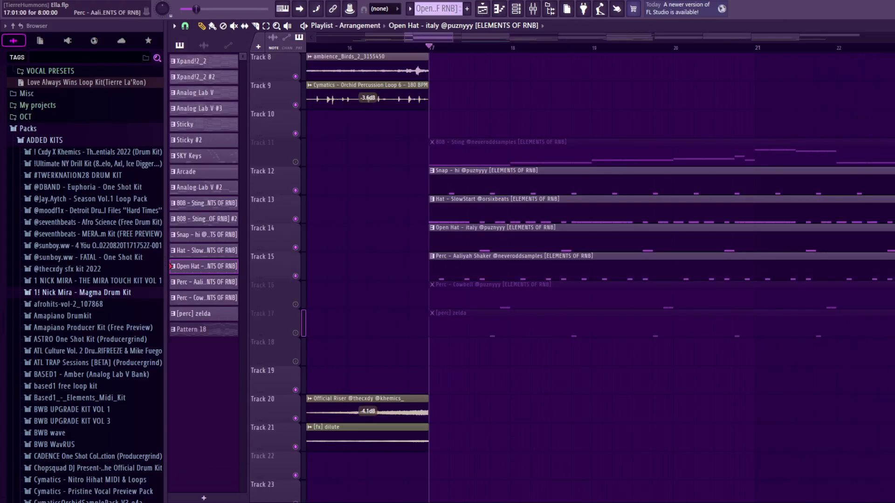
Examine the Perc - Aaliyah Shaker pattern in the piano roll and return to the playlist.
{"action": "left_click", "coordinate": [480, 266]}
{"action": "left_click", "coordinate": [499, 9]}
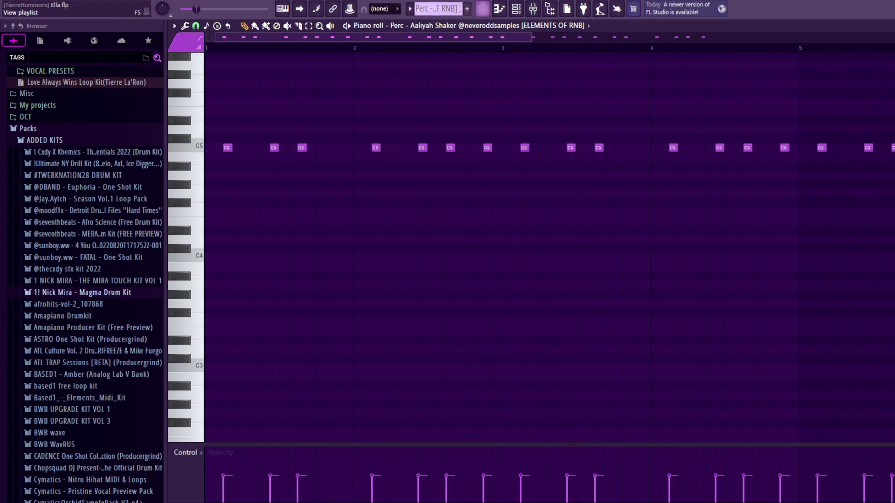
{"action": "left_click", "coordinate": [482, 8]}
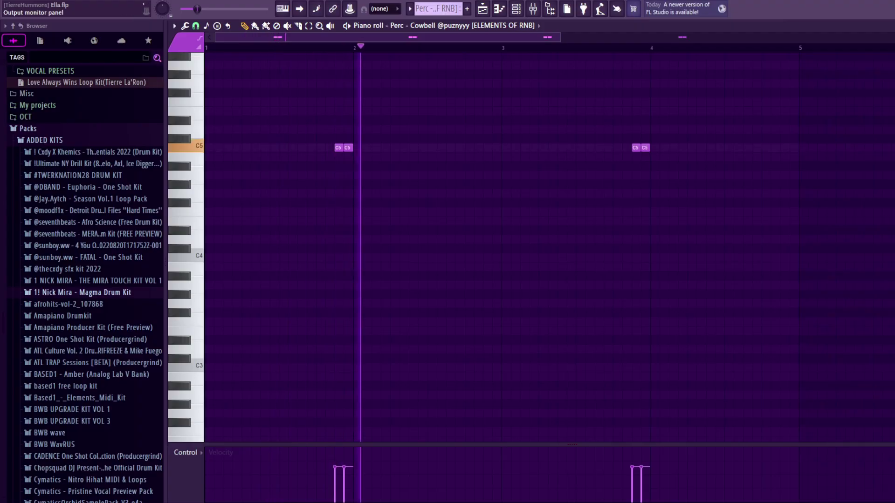
Open the [perc] zelda pattern from the playlist and examine the full 808 - Sting bassline in the piano roll.
{"action": "left_click", "coordinate": [483, 8]}
{"action": "double_click", "coordinate": [556, 315]}
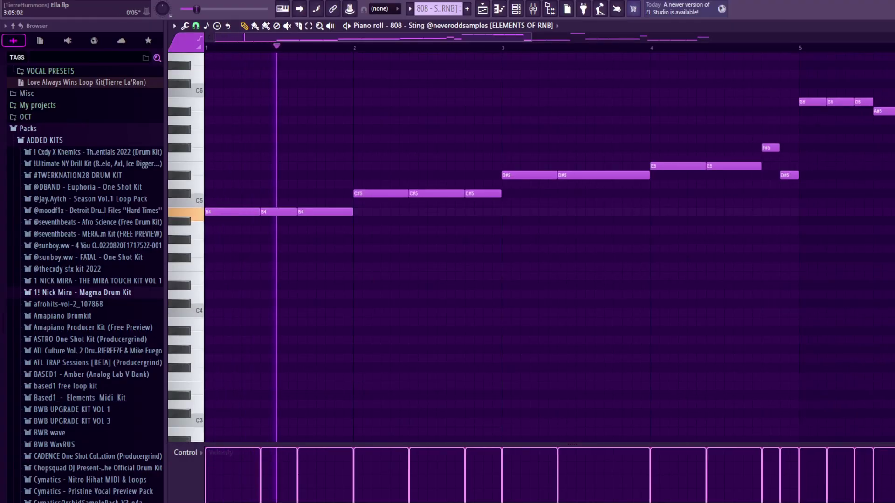
{"action": "left_click_drag", "start_coordinate": [531, 37], "coordinate": [892, 38]}
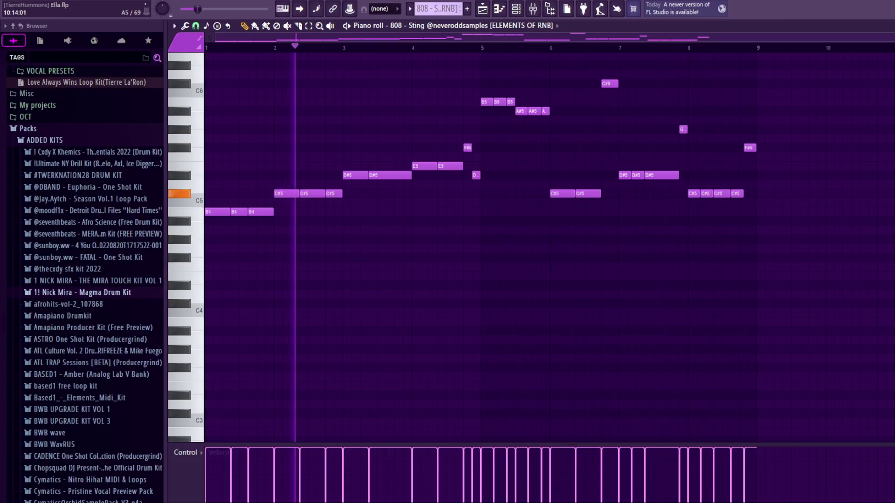
{"action": "scroll", "coordinate": [550, 247], "scroll_direction": "up", "scroll_amount": 3}
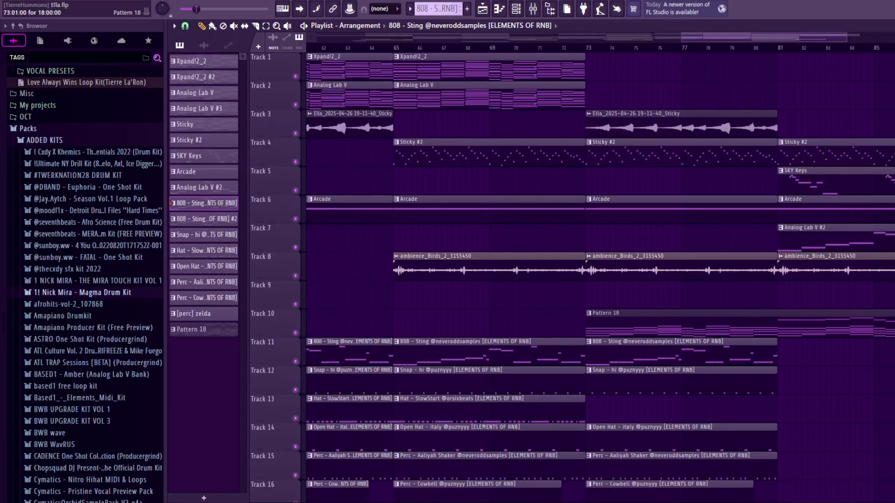
Open Pattern 18 in the piano roll and inspect the patch loaded in its SRX ORCHESTRA instrument.
{"action": "key", "text": "F7"}
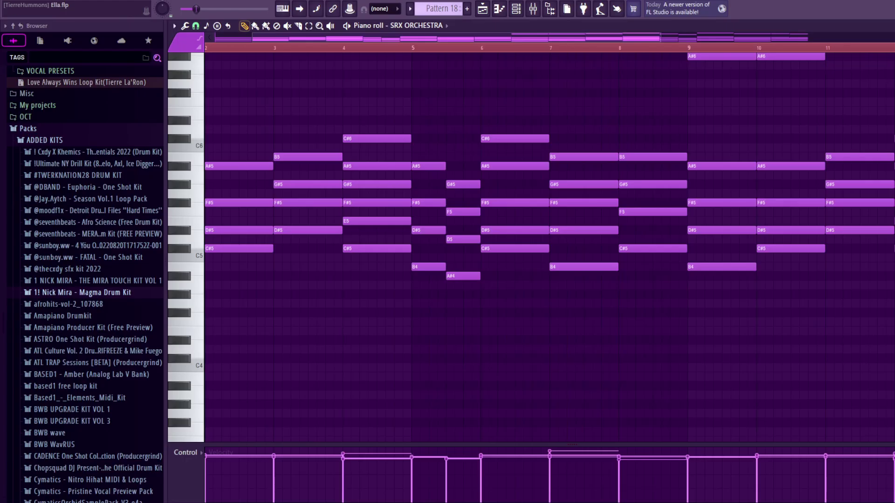
{"action": "scroll", "coordinate": [502, 38], "scroll_direction": "down", "scroll_amount": 1}
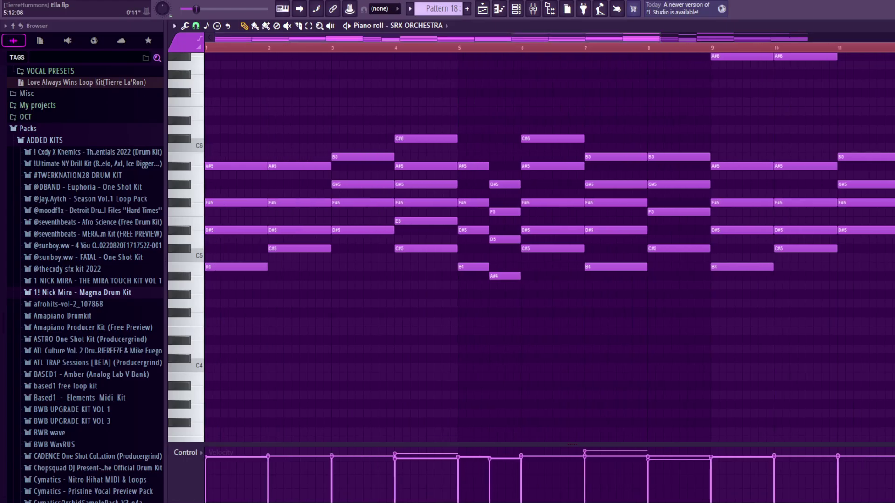
{"action": "left_click", "coordinate": [515, 8]}
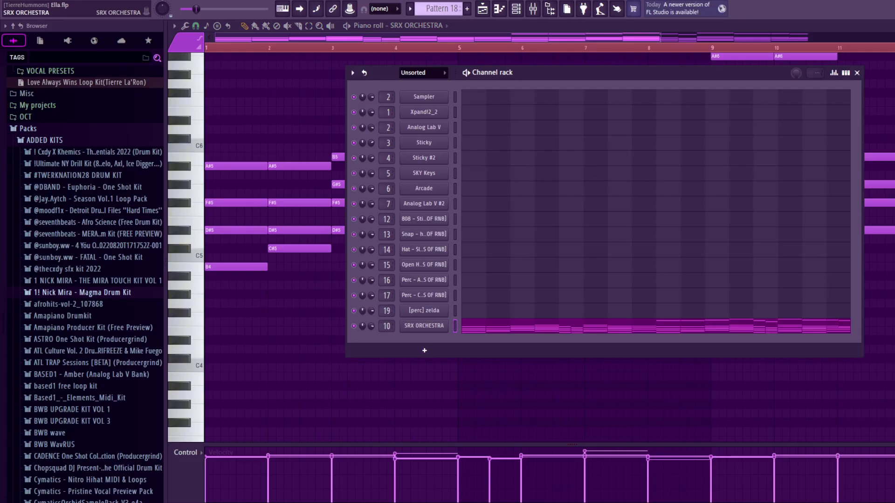
{"action": "left_click", "coordinate": [424, 325]}
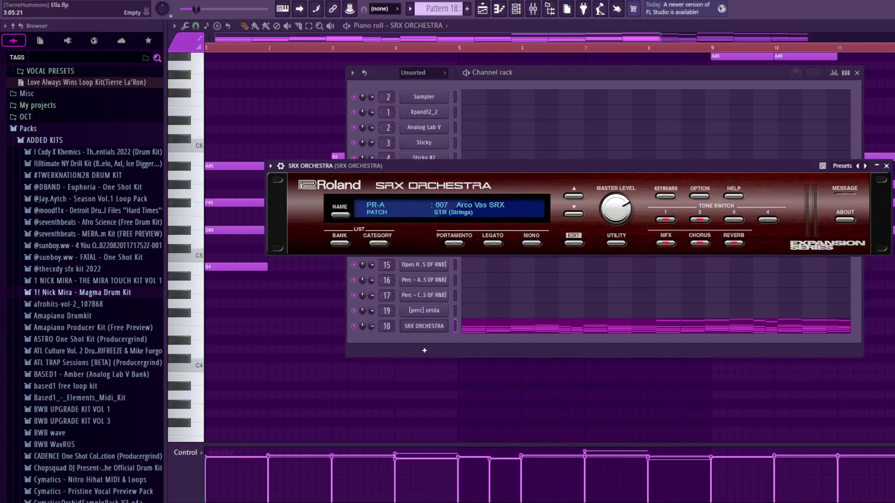
Examine the SRX ORCHESTRA chords and their higher octave notes across Pattern 18 and play them in the piano roll.
{"action": "left_click_drag", "start_coordinate": [601, 38], "coordinate": [606, 38]}
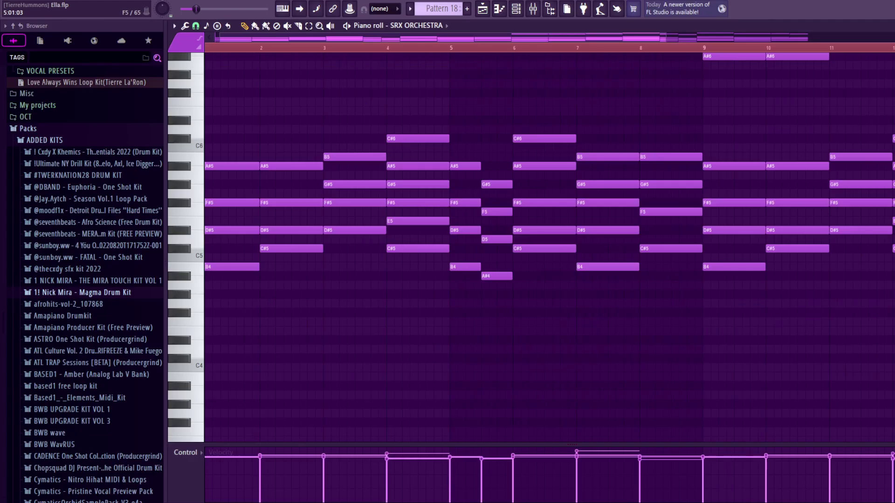
{"action": "scroll", "coordinate": [549, 247], "scroll_direction": "up", "scroll_amount": 3}
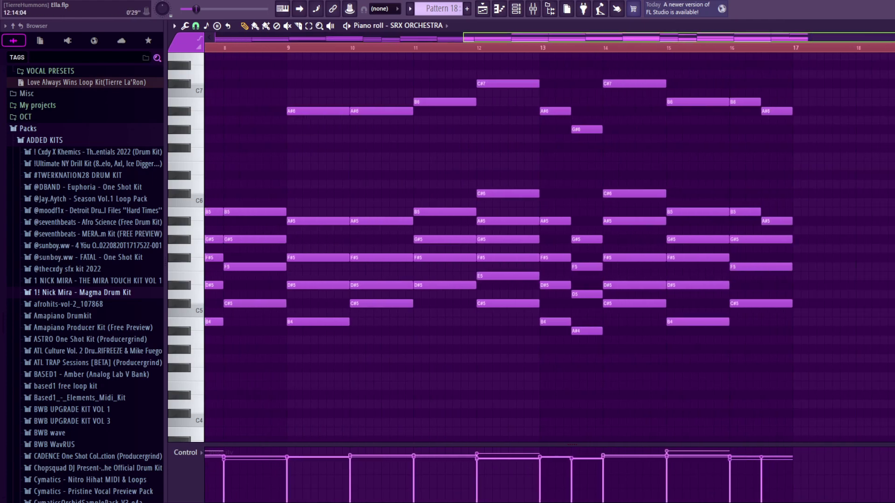
{"action": "key", "text": "space"}
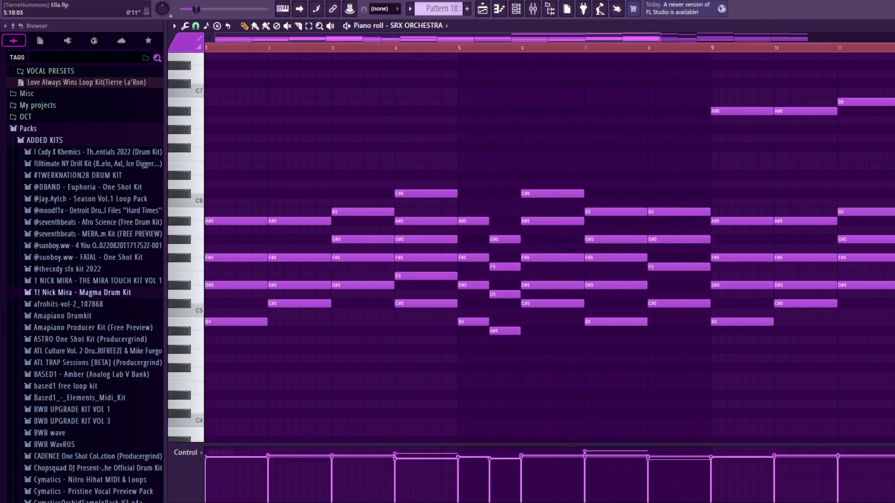
{"action": "key", "text": "F5"}
{"action": "key", "text": "F7"}
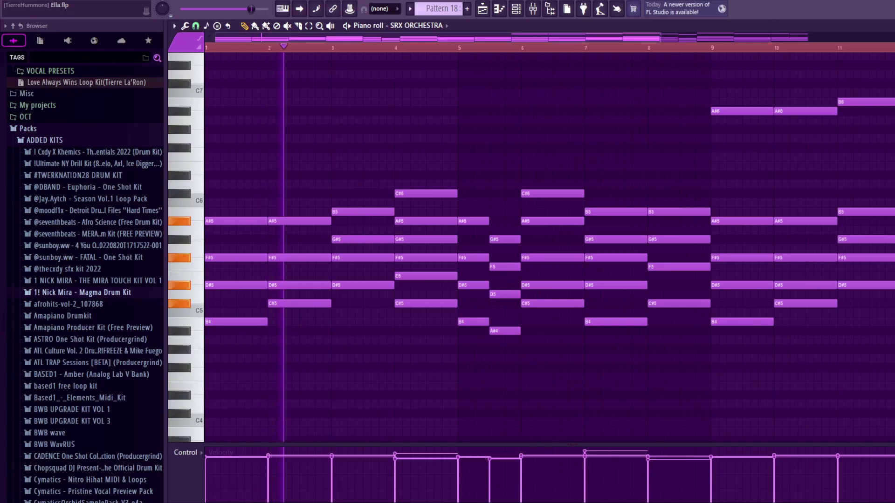
{"action": "scroll", "coordinate": [550, 137], "scroll_direction": "down", "scroll_amount": 2}
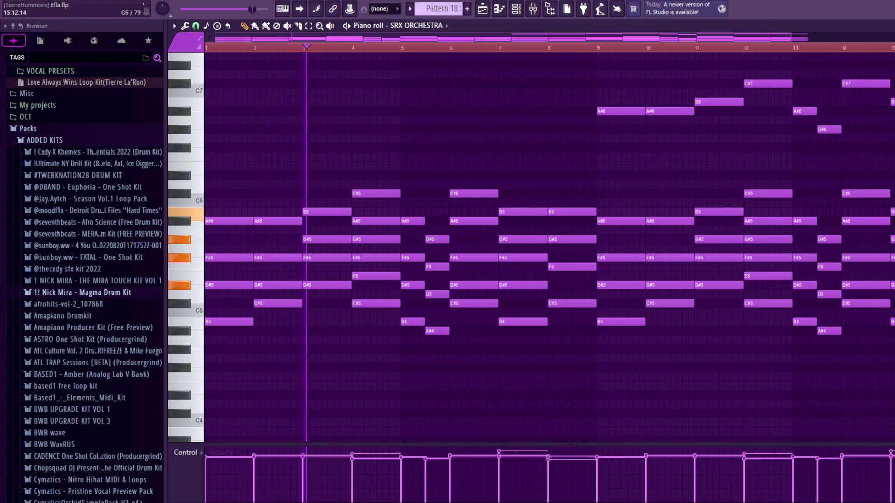
Play the full arrangement from bar 1 in the playlist with its tracks enlarged.
{"action": "scroll", "coordinate": [550, 60], "scroll_direction": "down", "scroll_amount": 1}
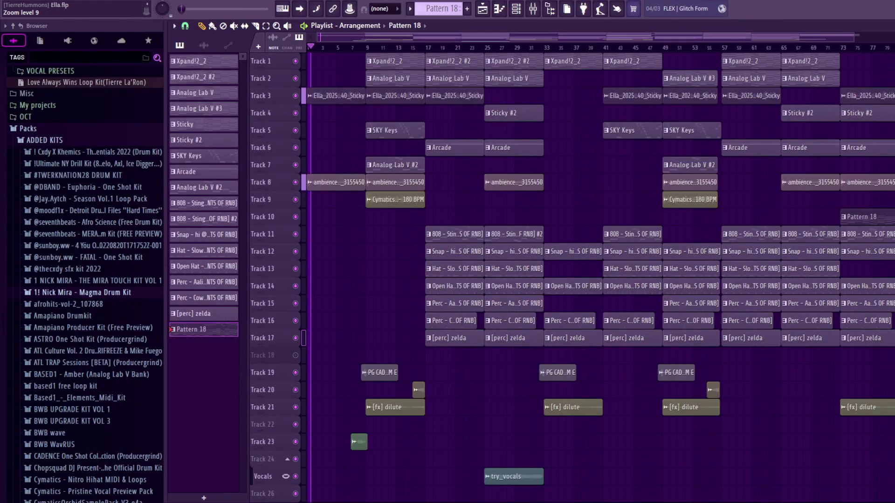
{"action": "scroll", "coordinate": [601, 277], "scroll_direction": "up", "scroll_amount": 2}
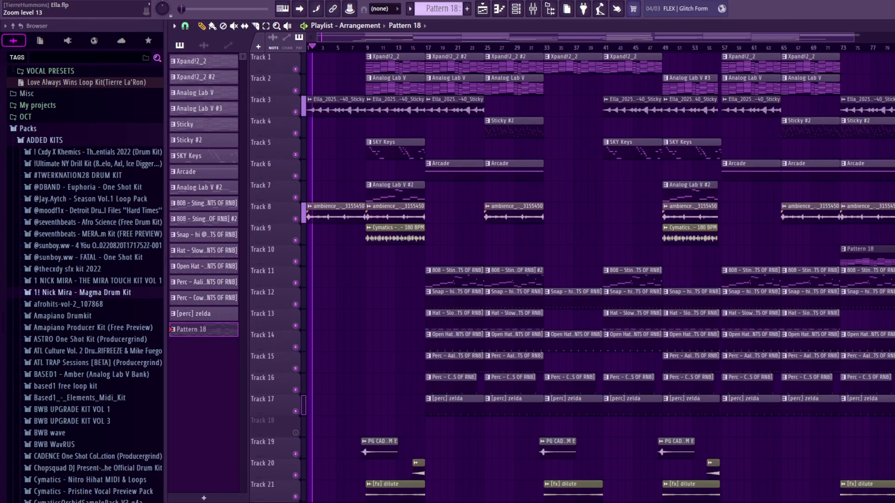